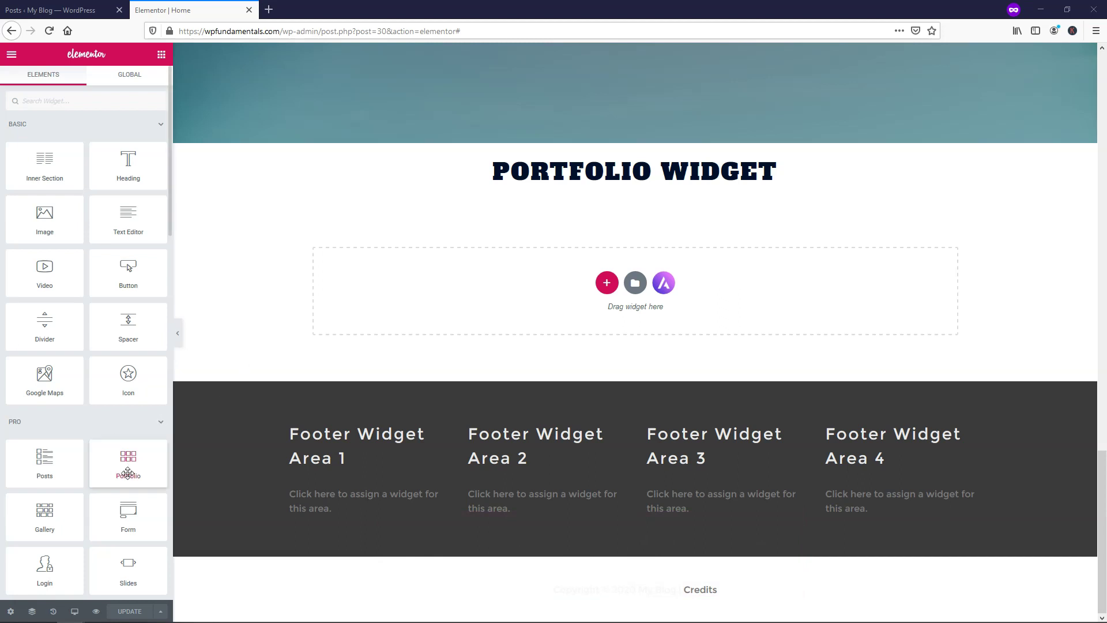
Step: Drop a Portfolio widget into the empty section under the heading and expand its Query settings
left_click_drag(130, 472, 551, 314)
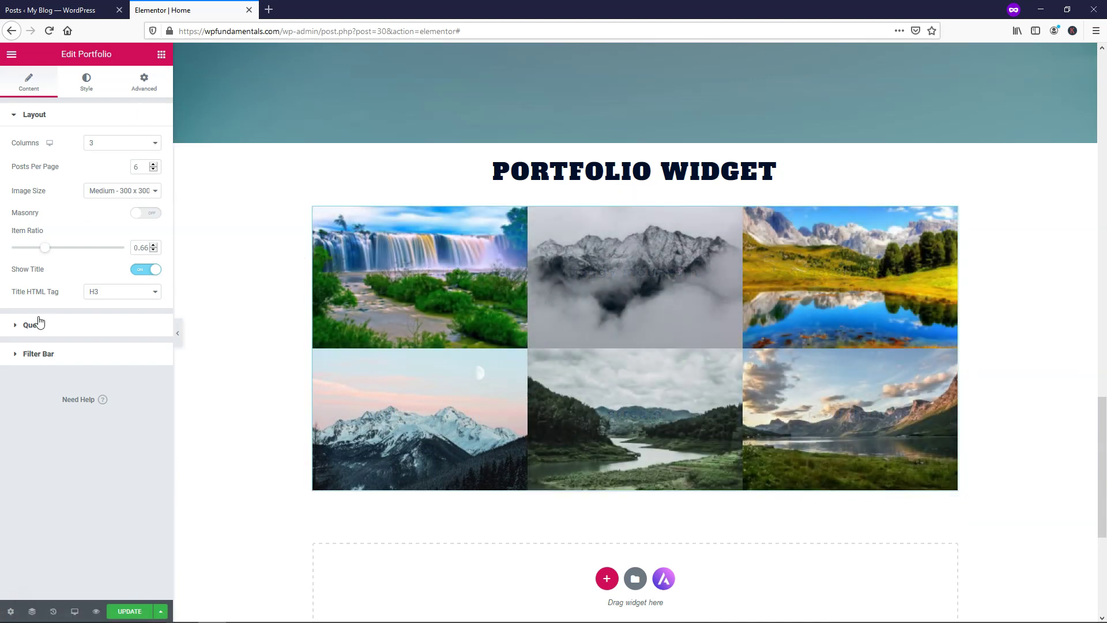
left_click(33, 325)
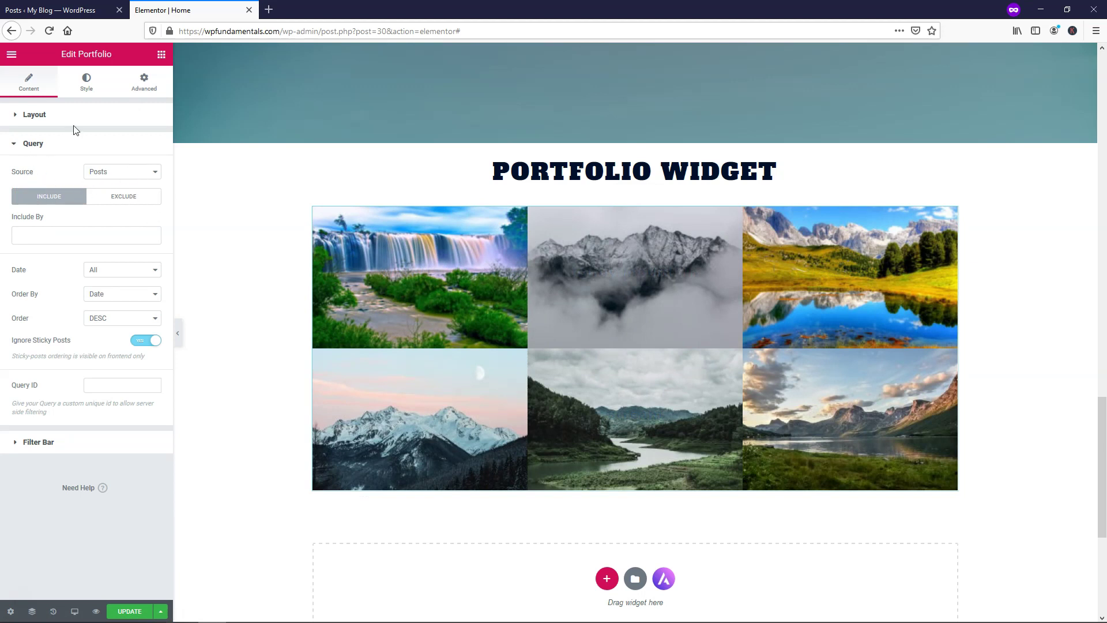
left_click(58, 10)
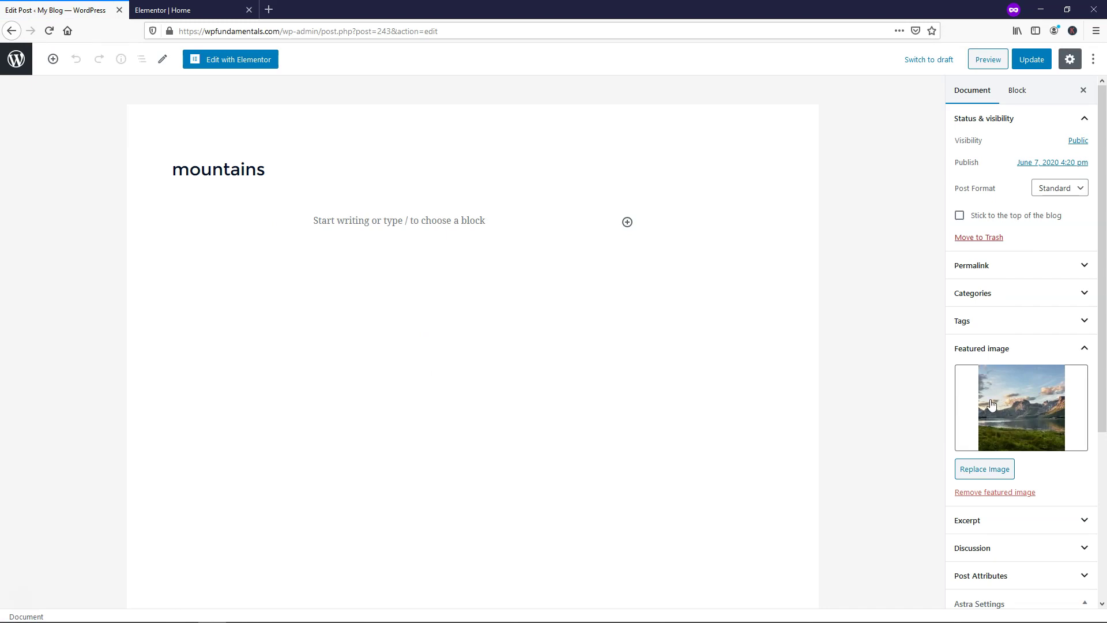
left_click(16, 59)
left_click(163, 10)
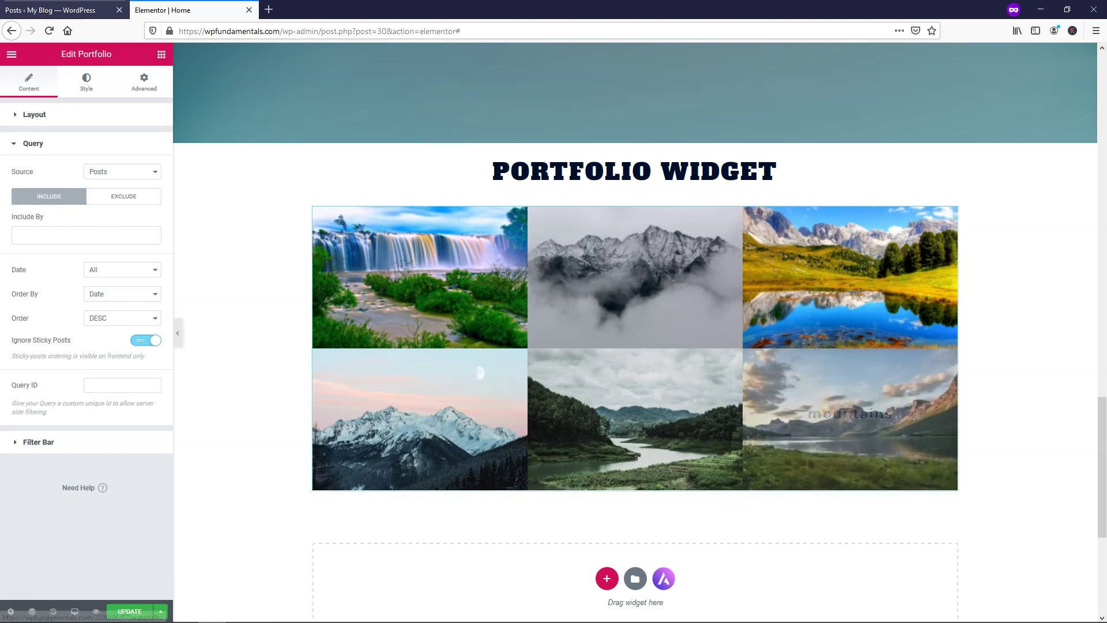
left_click(58, 10)
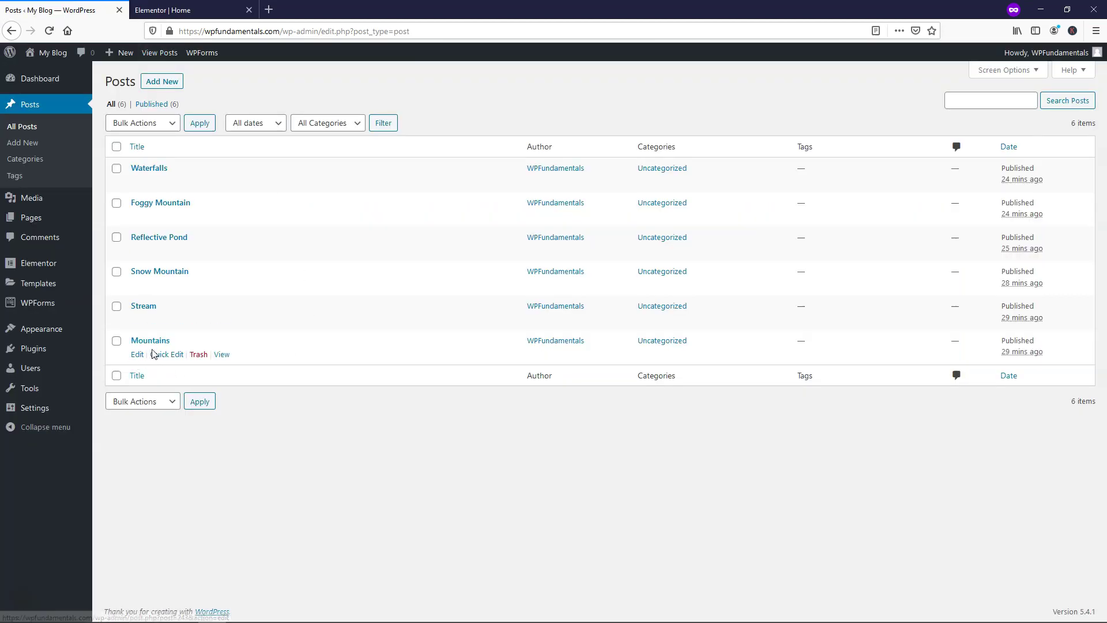
left_click(191, 10)
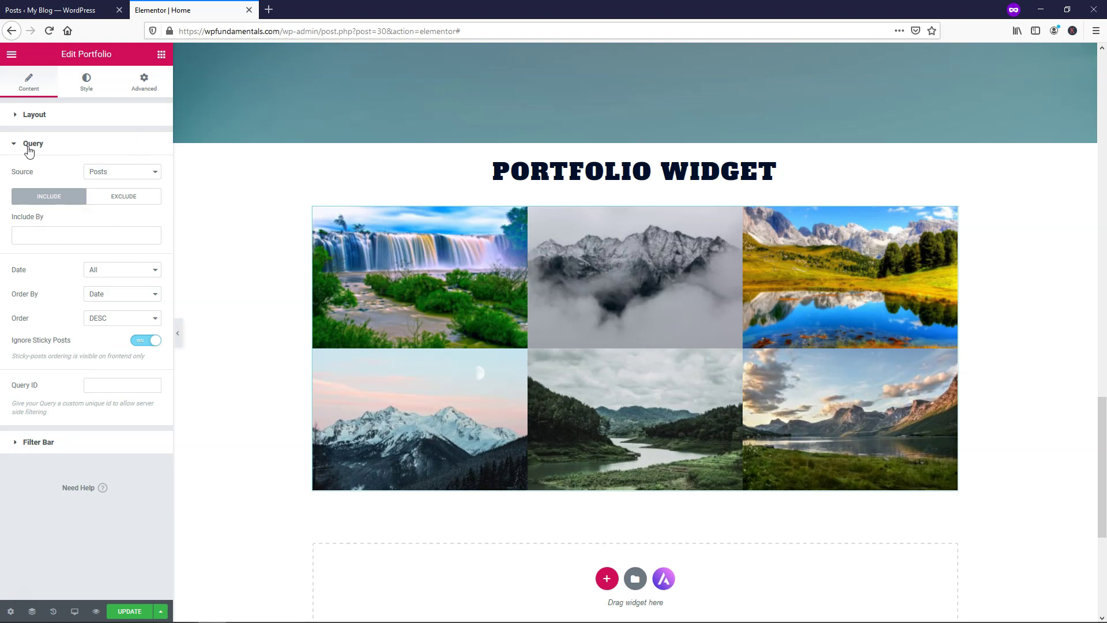
Step: Preview the portfolio as a single column and scroll through the posts
left_click(14, 148)
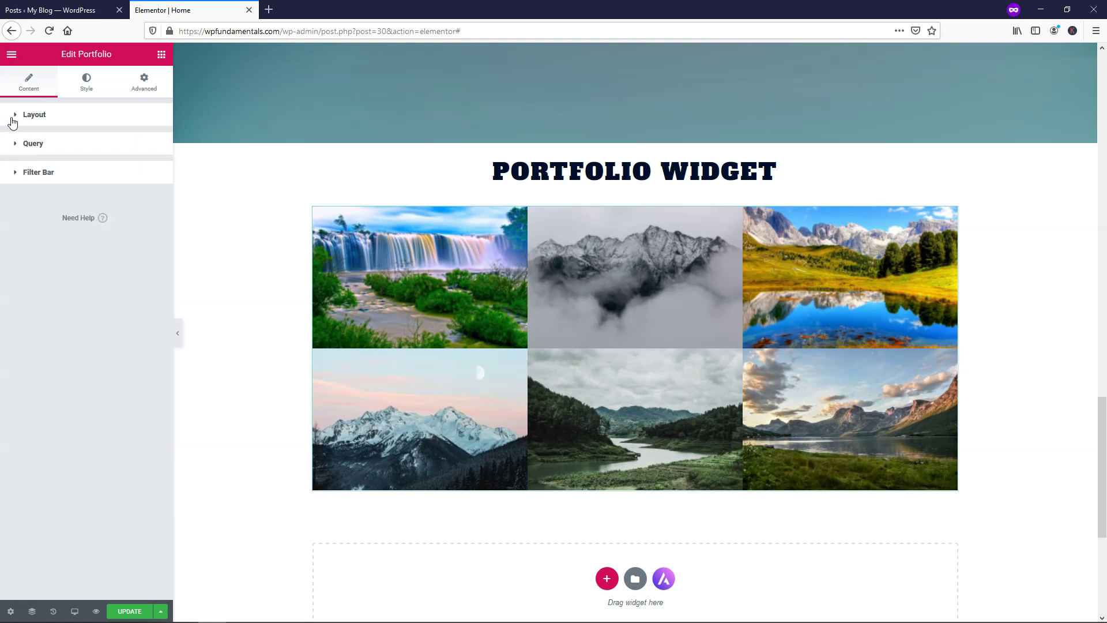
left_click(16, 118)
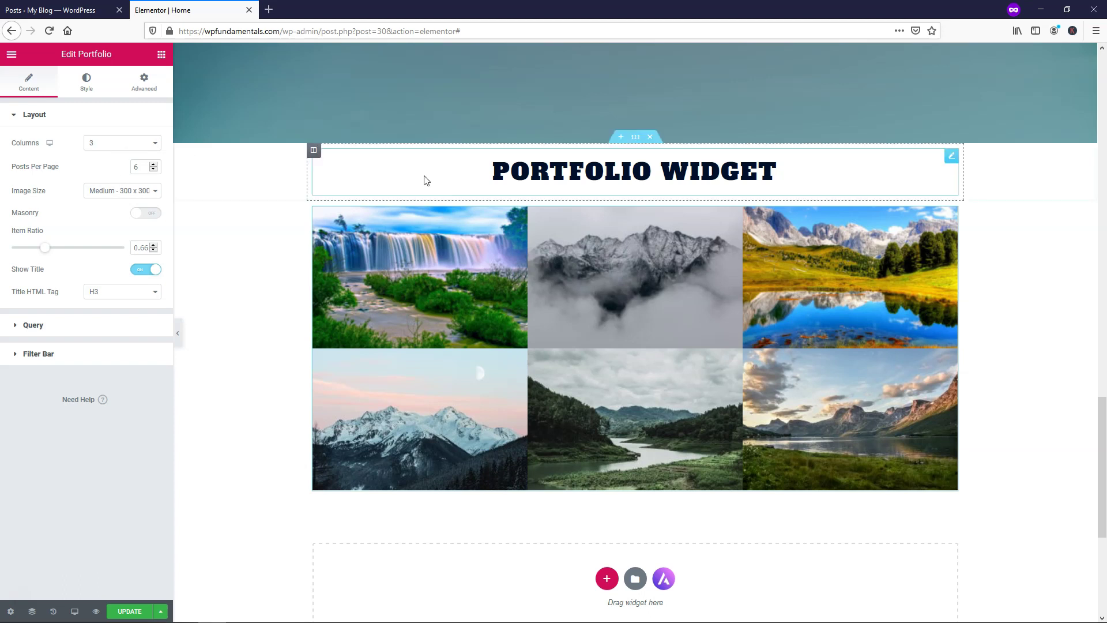
left_click(97, 144)
left_click(104, 161)
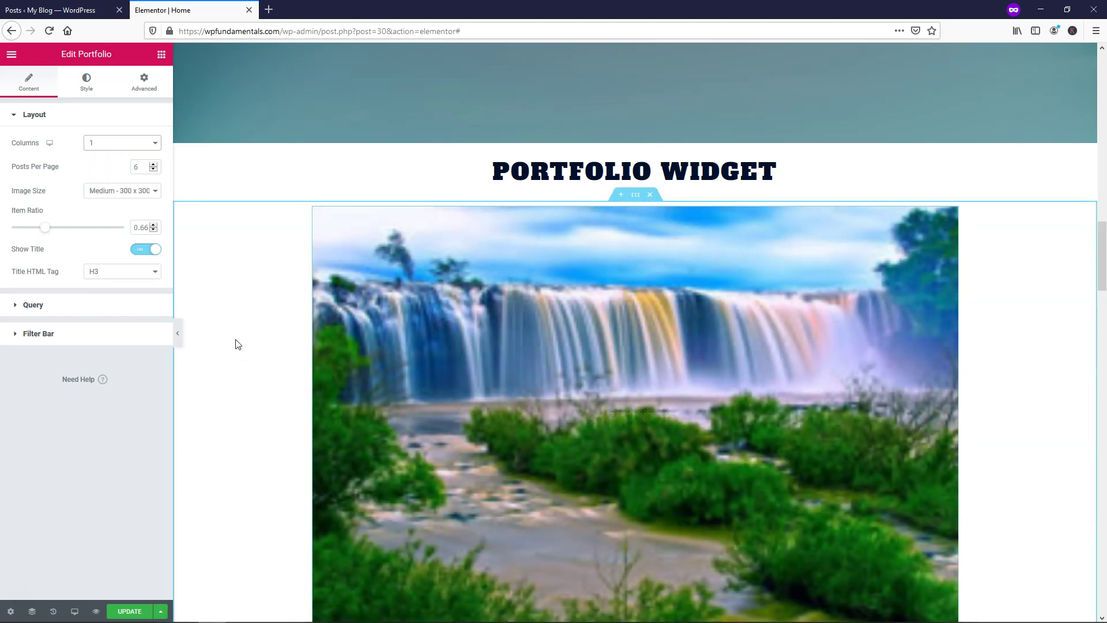
scroll(482, 334, "down", 6)
scroll(247, 314, "up", 8)
scroll(244, 300, "down", 3)
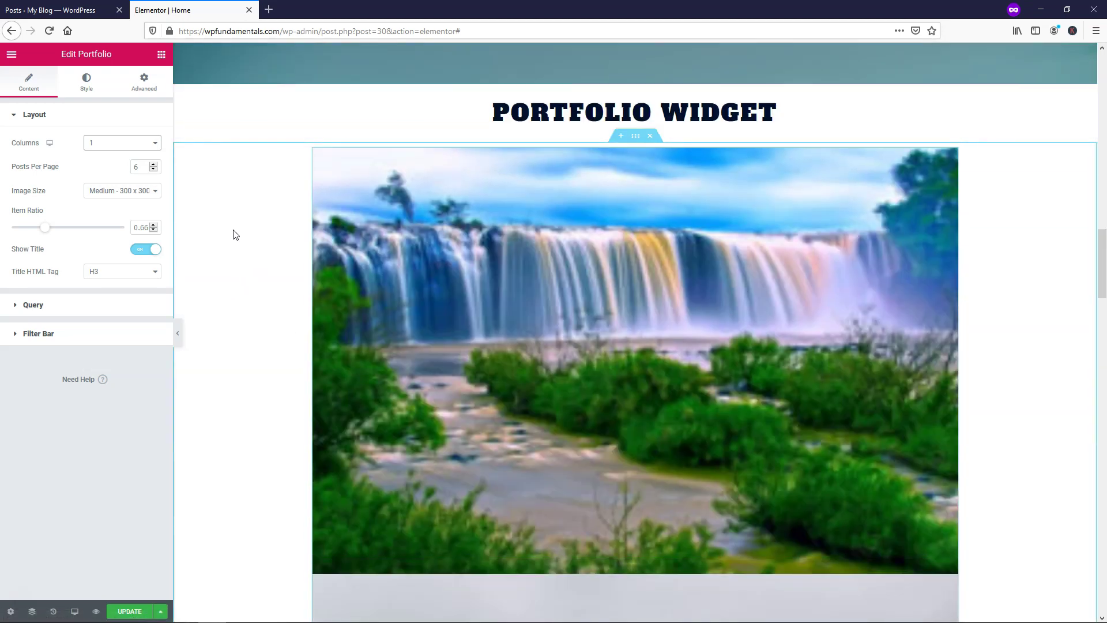
Step: Set the portfolio image size to Large - 1024 x 1024 and review the result
left_click(138, 196)
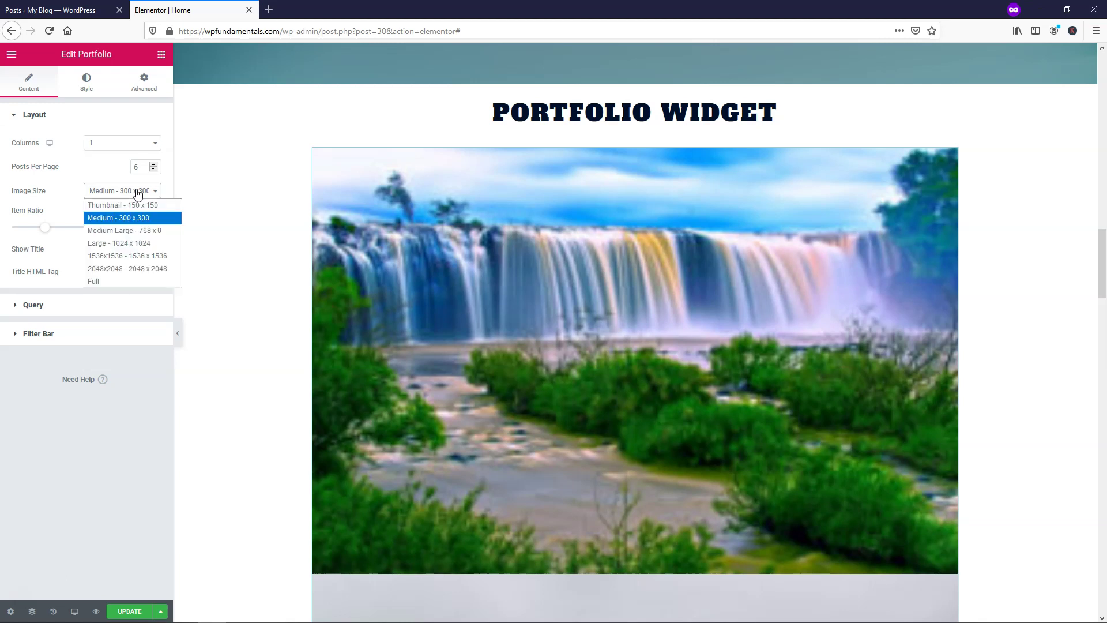
left_click(110, 243)
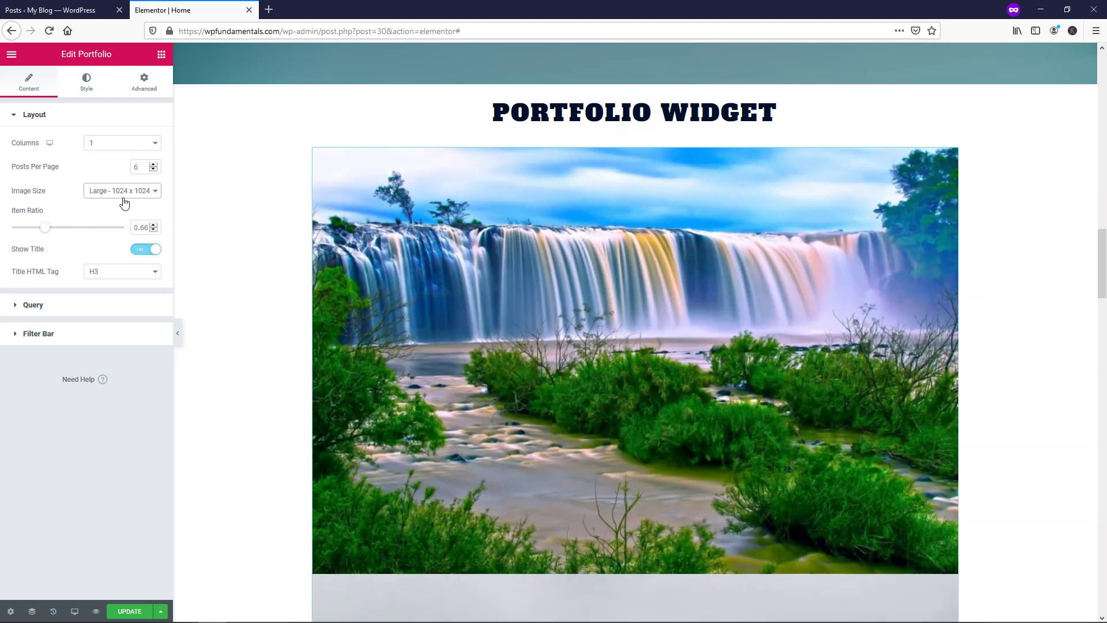
scroll(396, 213, "down", 10)
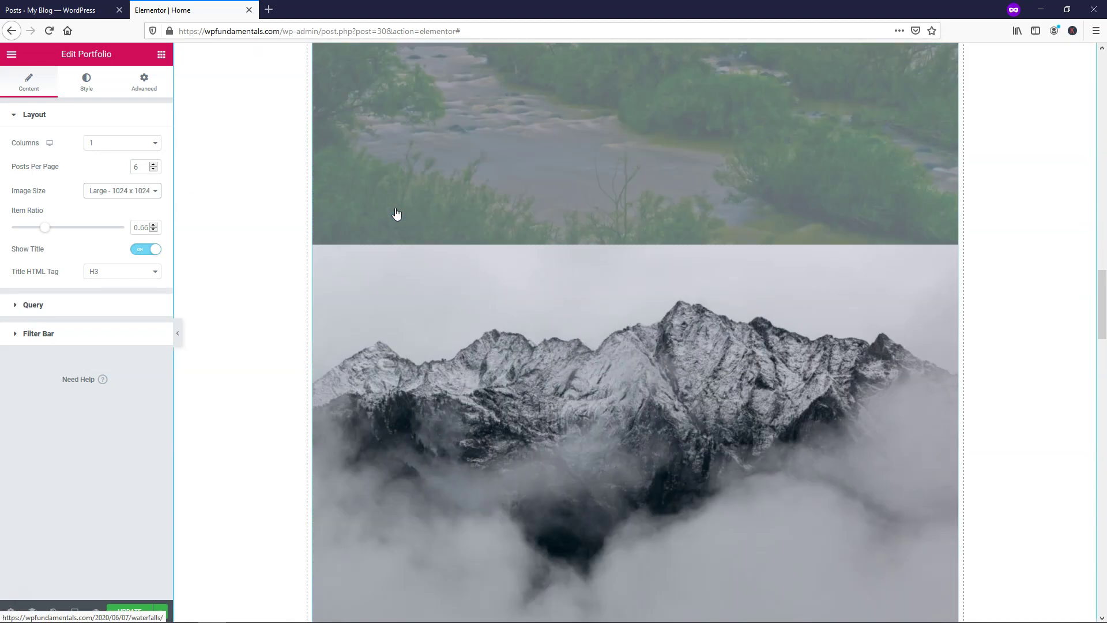
scroll(276, 245, "down", 3)
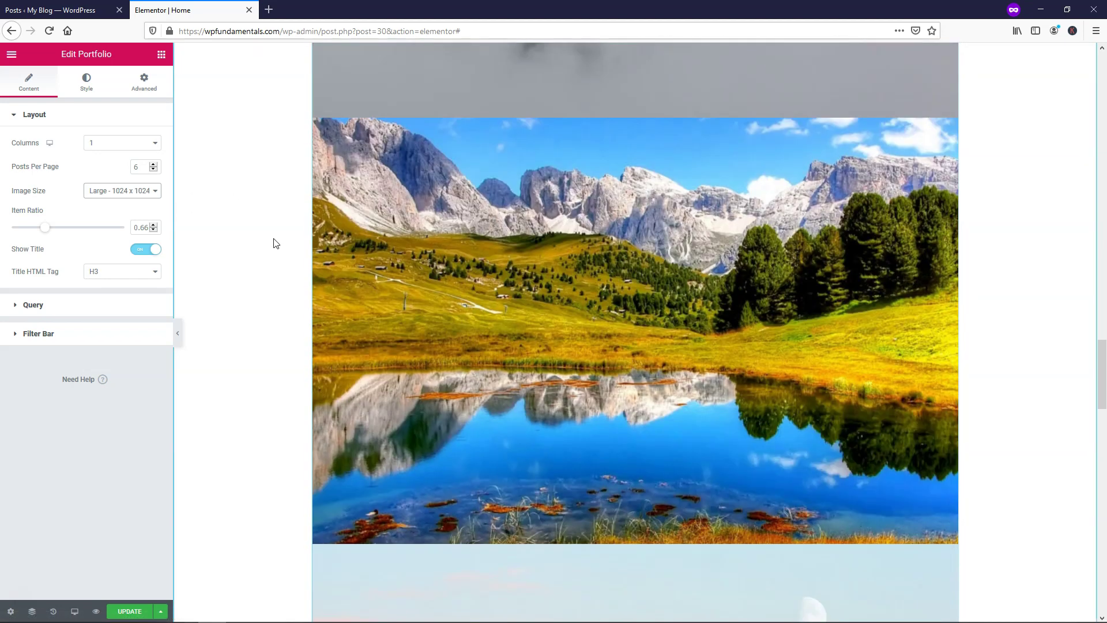
scroll(276, 243, "down", 7)
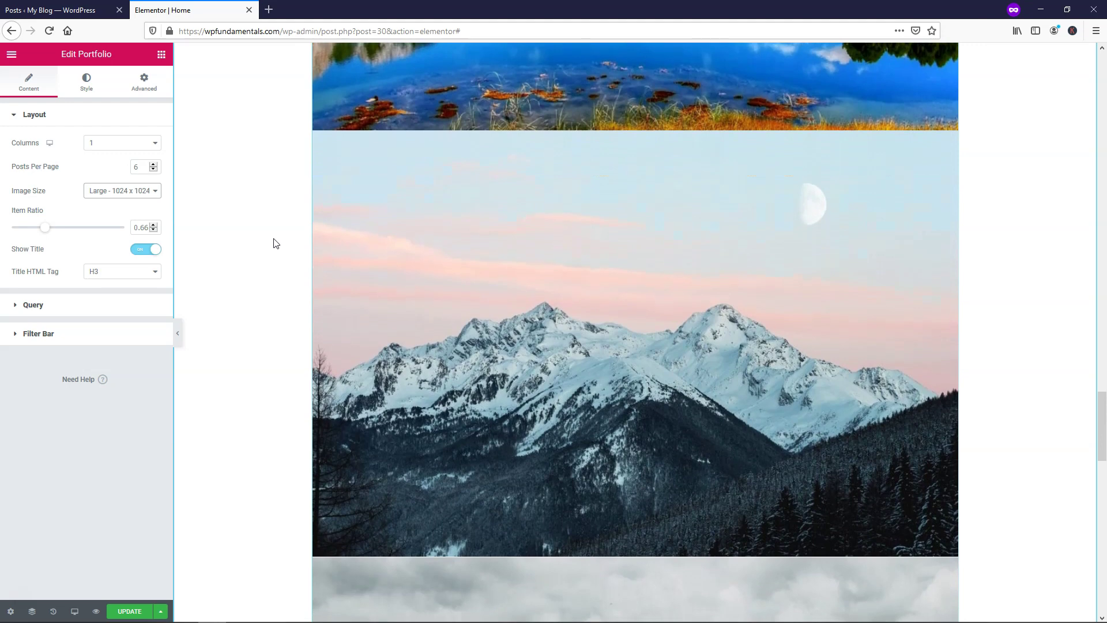
scroll(275, 243, "down", 6)
scroll(276, 243, "up", 20)
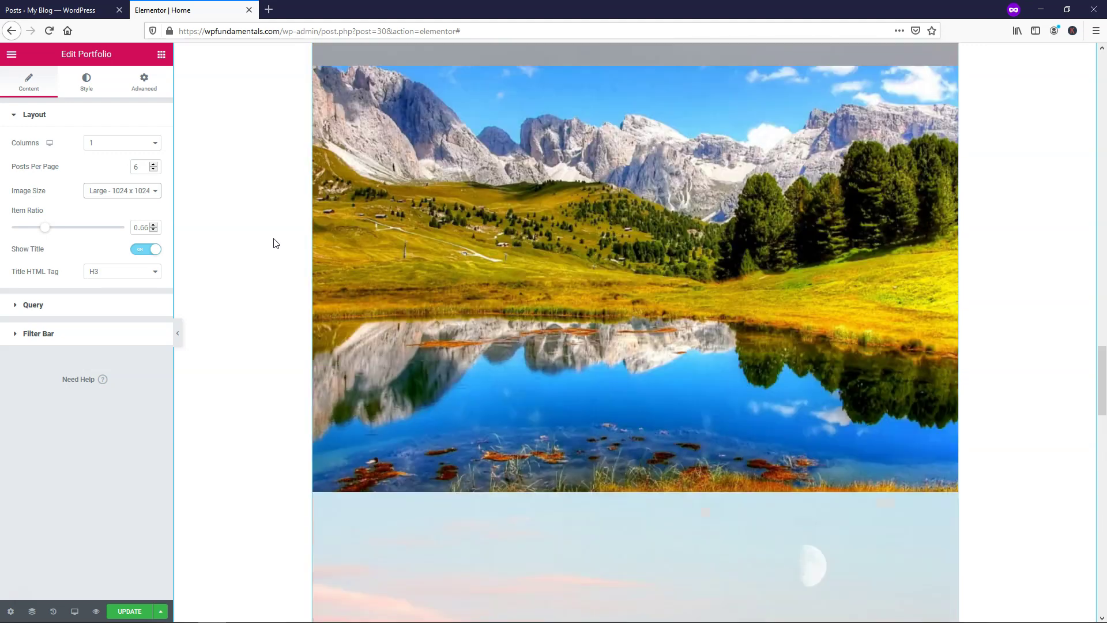
scroll(275, 244, "up", 8)
scroll(276, 244, "down", 4)
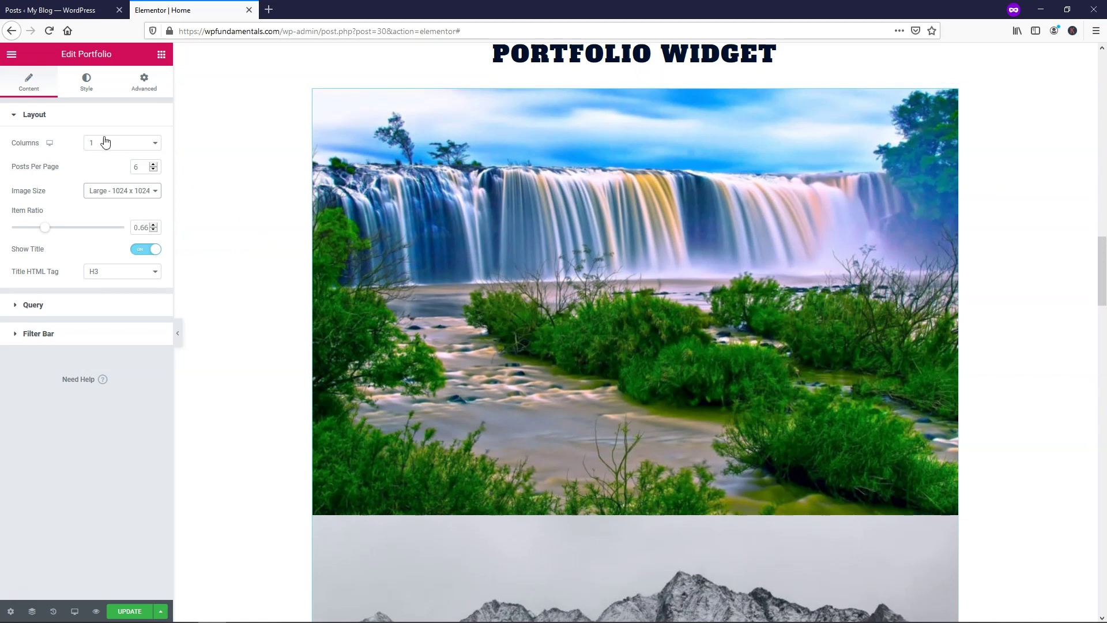
left_click(94, 145)
Step: Restore 3 columns, try Medium and Thumbnail sizes, then return to Large - 1024 x 1024
left_click(98, 185)
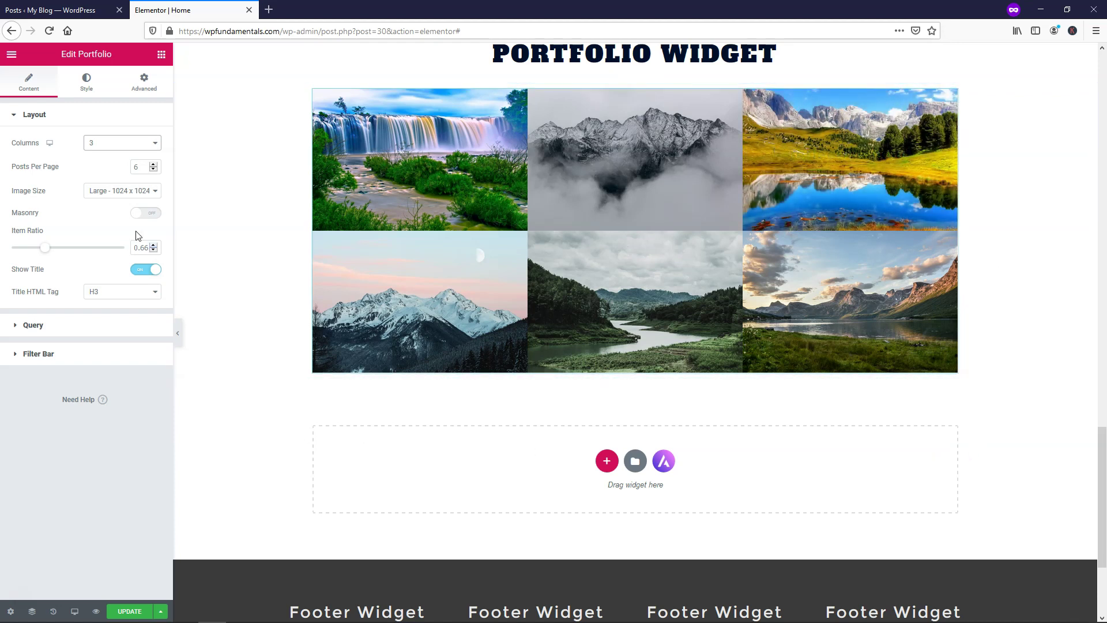
left_click(119, 191)
left_click(120, 218)
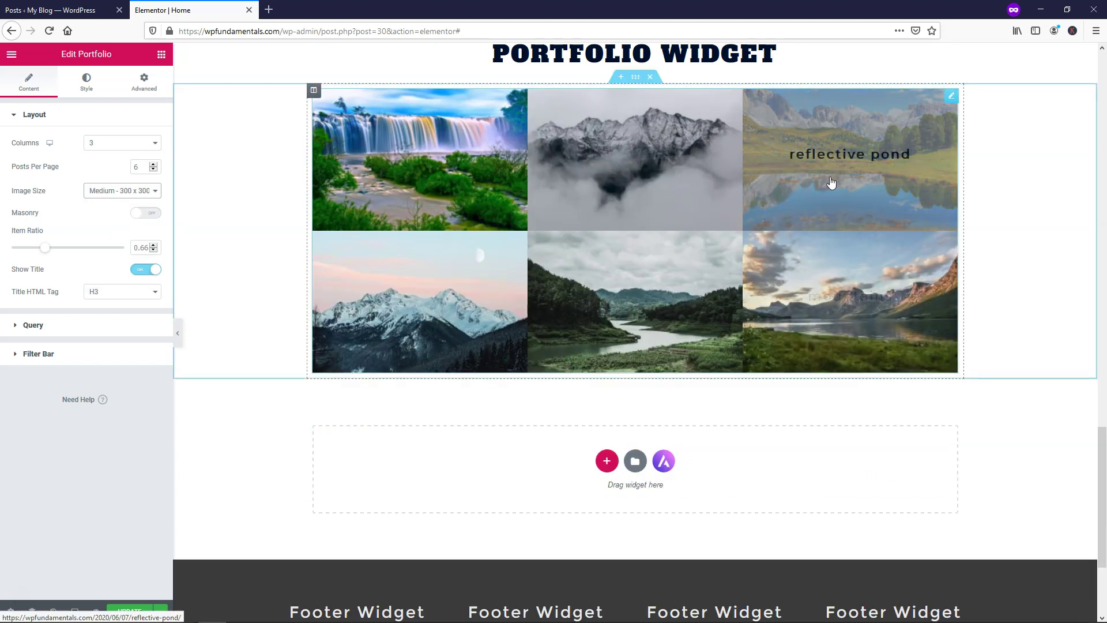
left_click(131, 191)
left_click(131, 204)
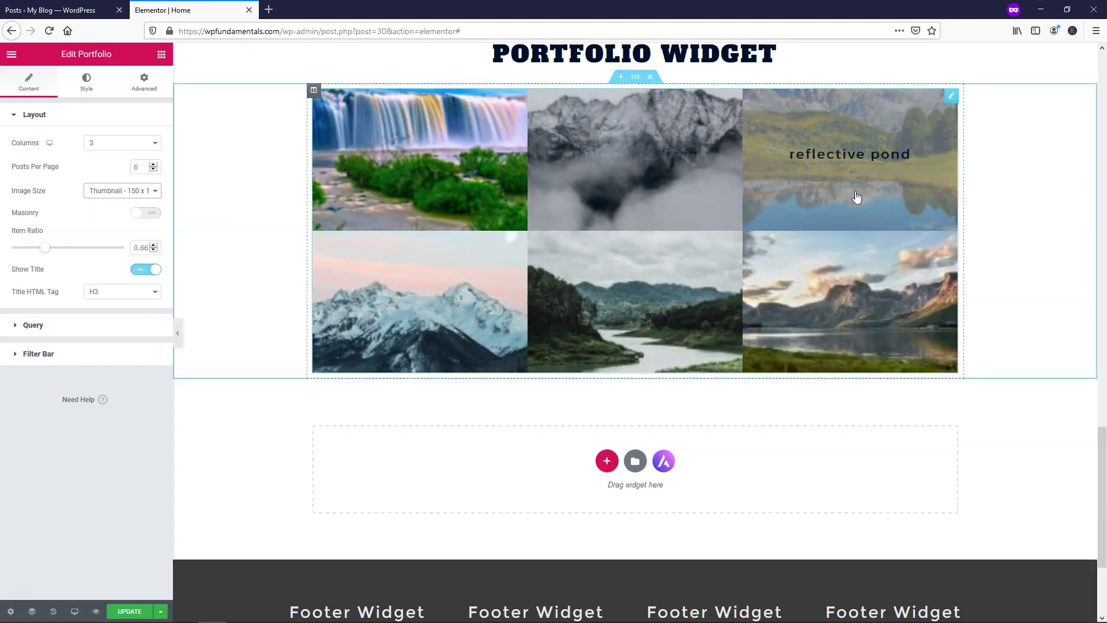
left_click(112, 195)
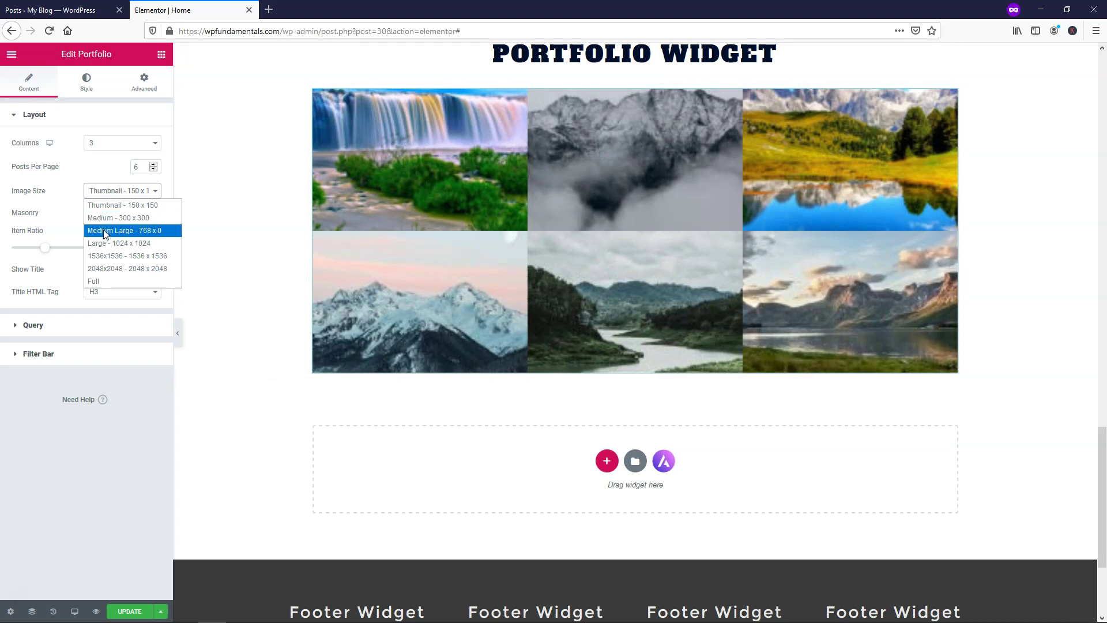
left_click(109, 241)
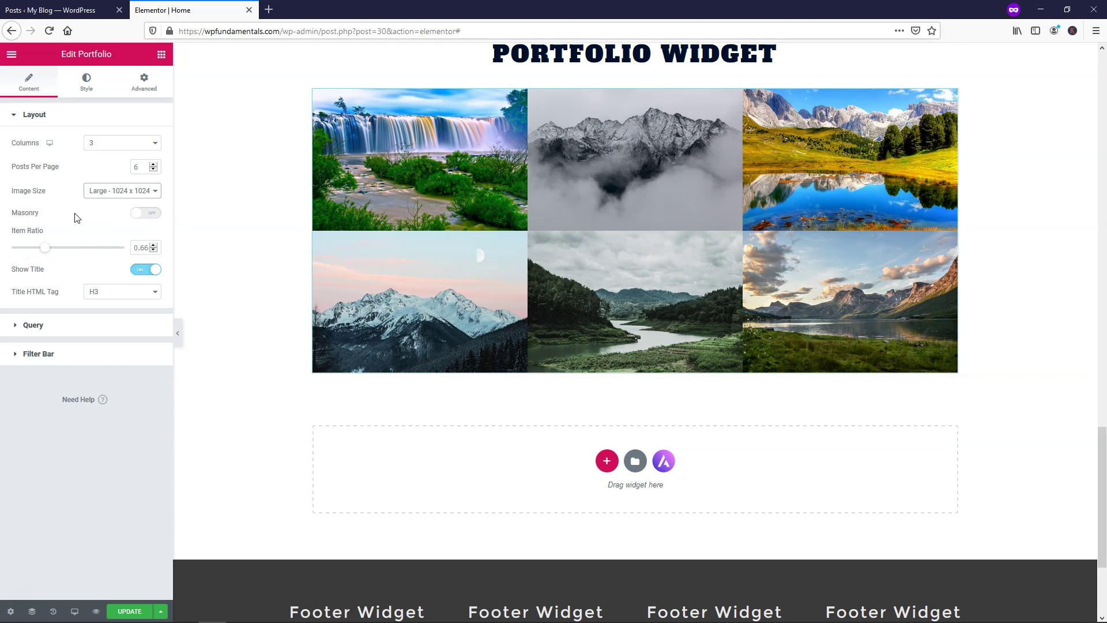
Step: Try Masonry on then off, and hide then re-show the post titles
left_click(151, 217)
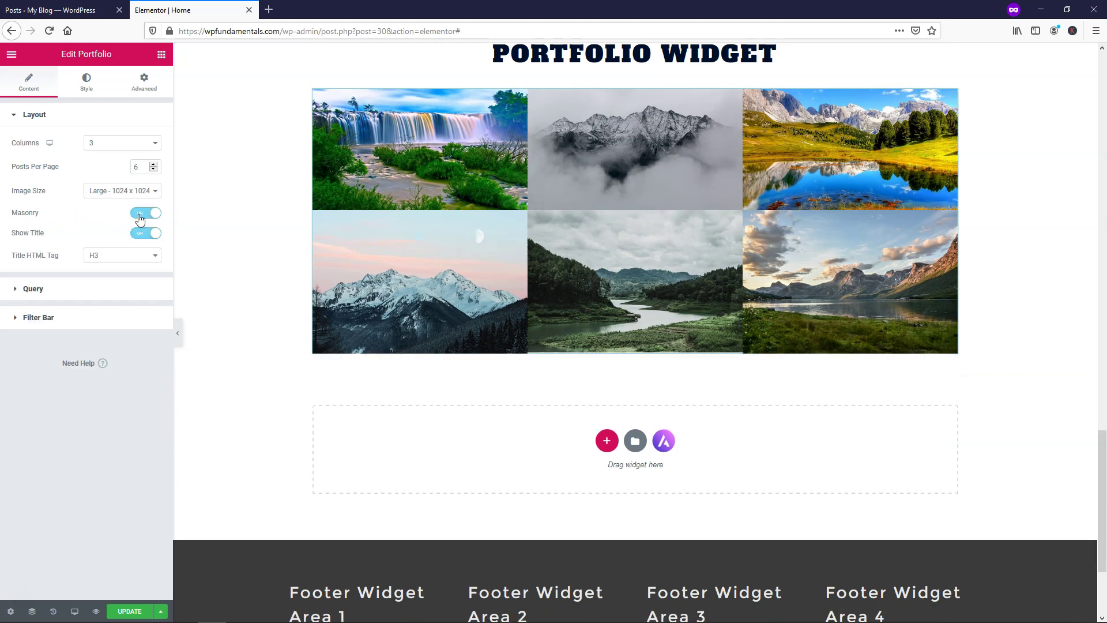
left_click(137, 218)
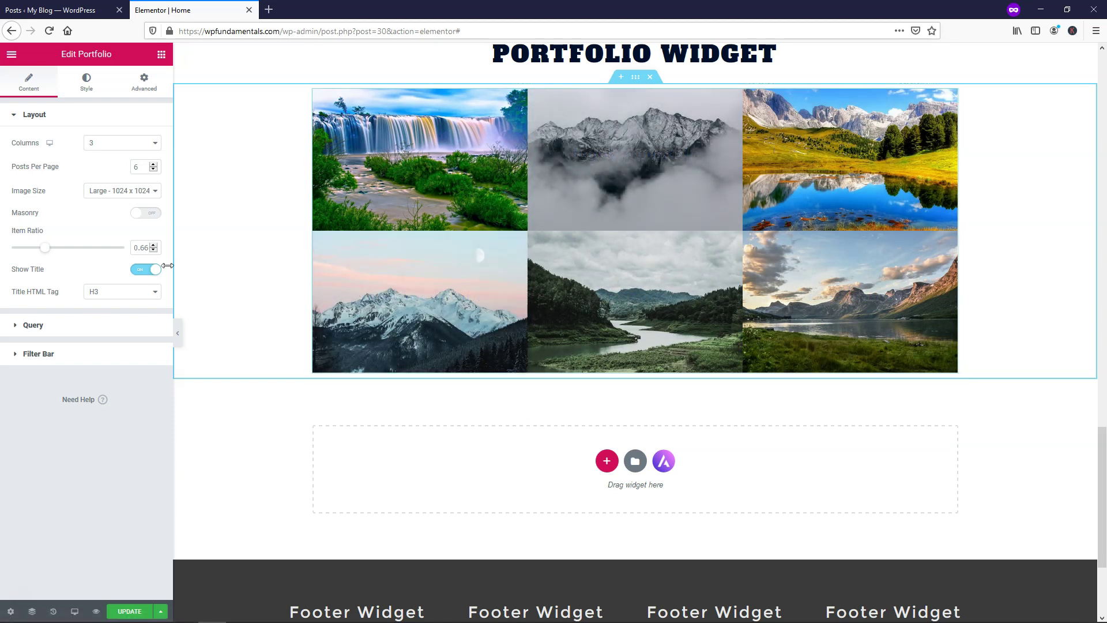
left_click(134, 271)
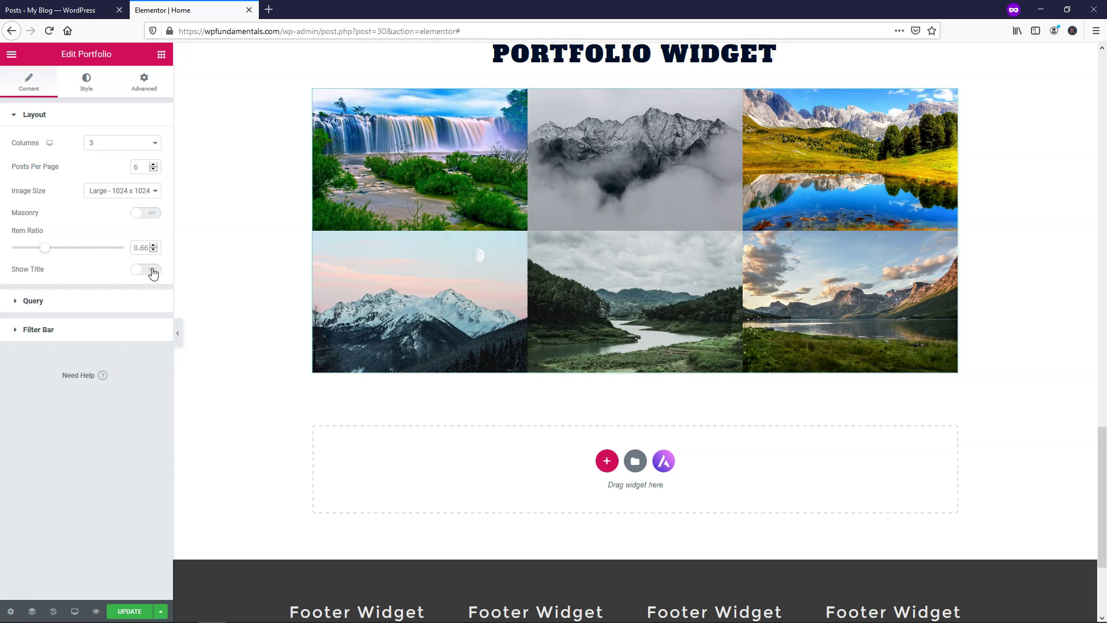
left_click(154, 271)
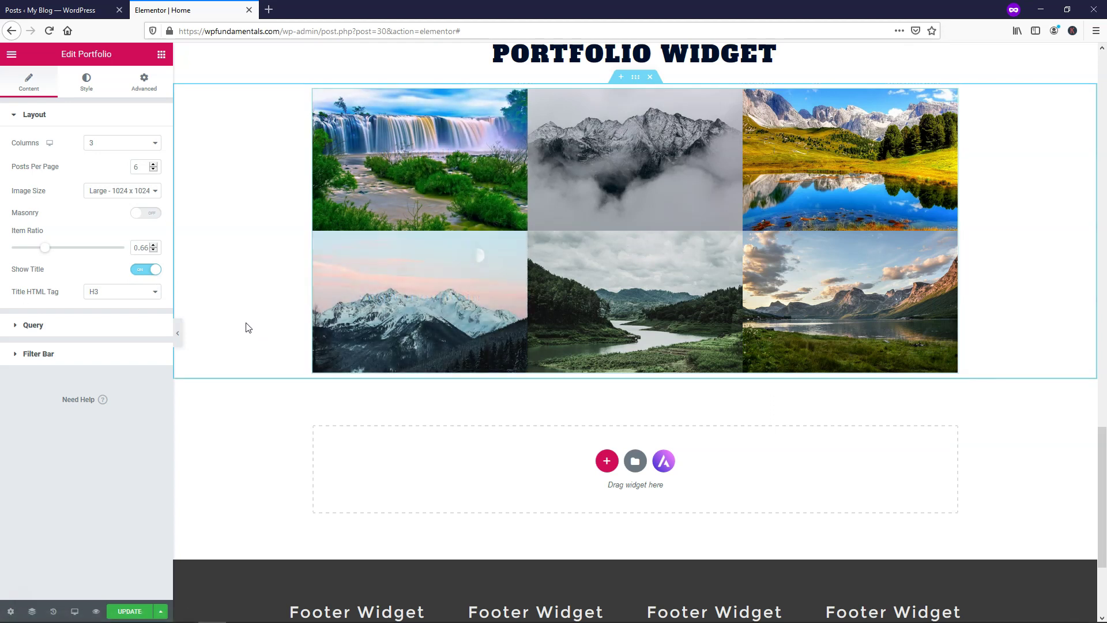
Step: Set the portfolio query to order posts randomly
left_click(48, 327)
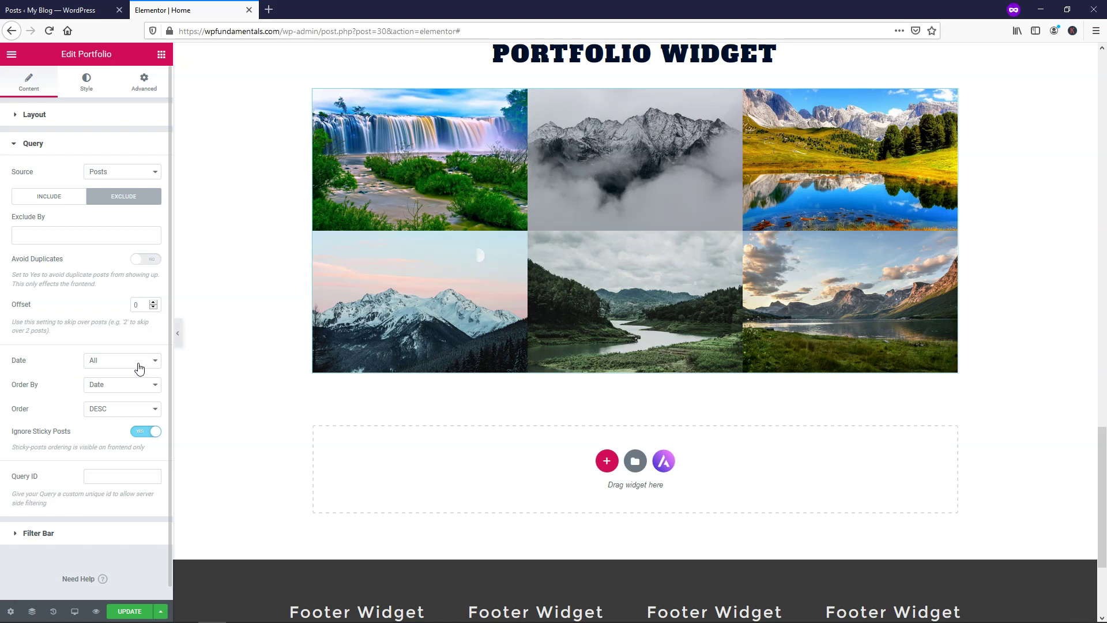
left_click(151, 391)
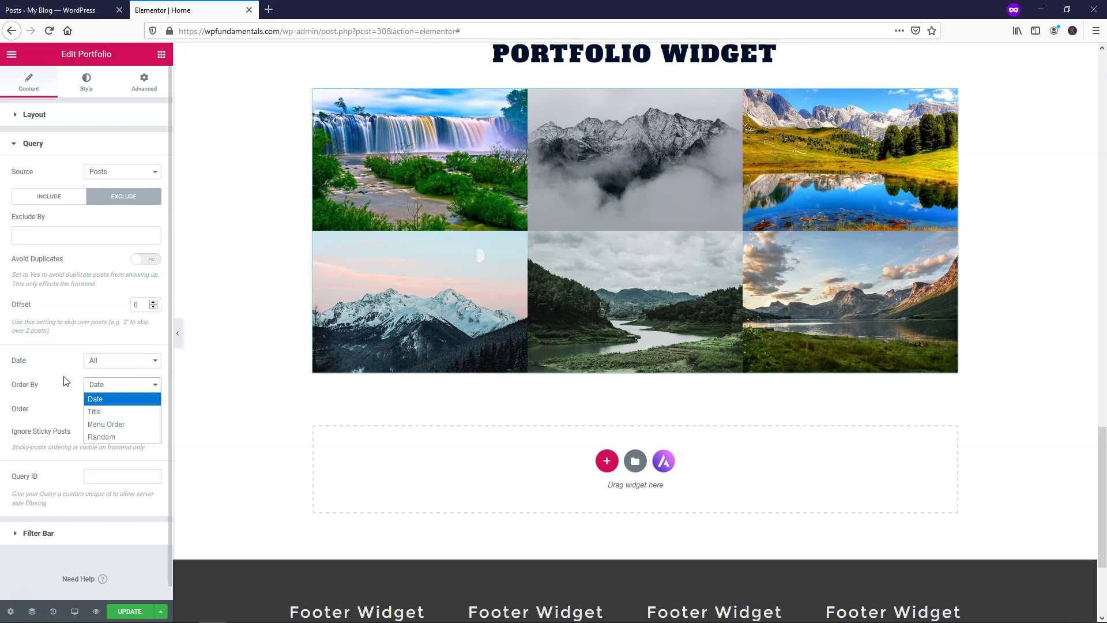
left_click(103, 437)
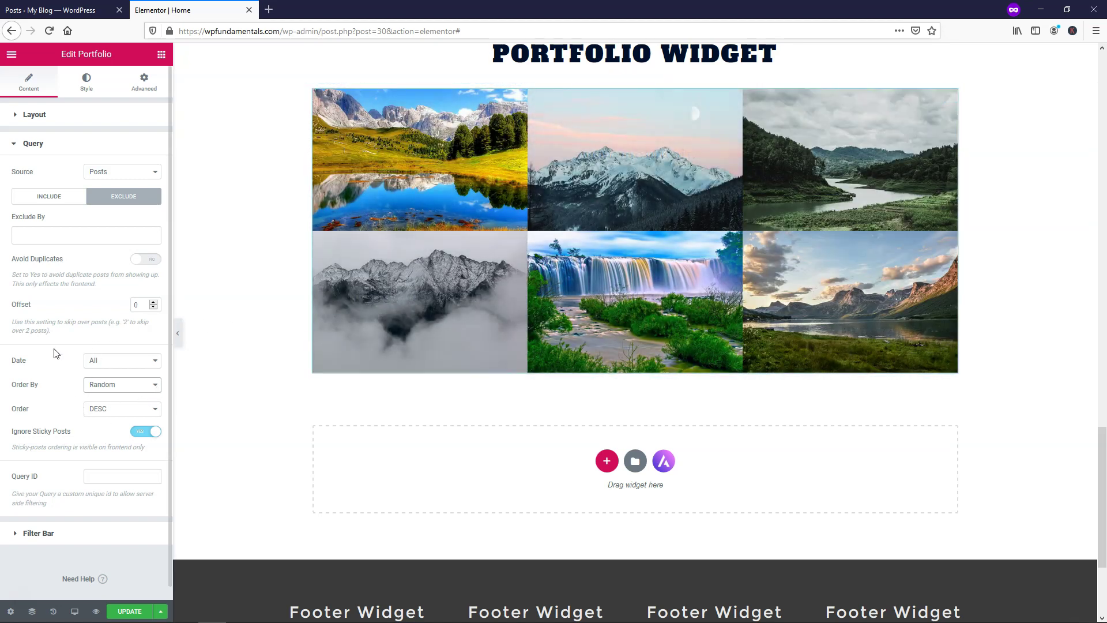
Step: Switch on the portfolio's filter bar and check its taxonomy options
left_click(41, 533)
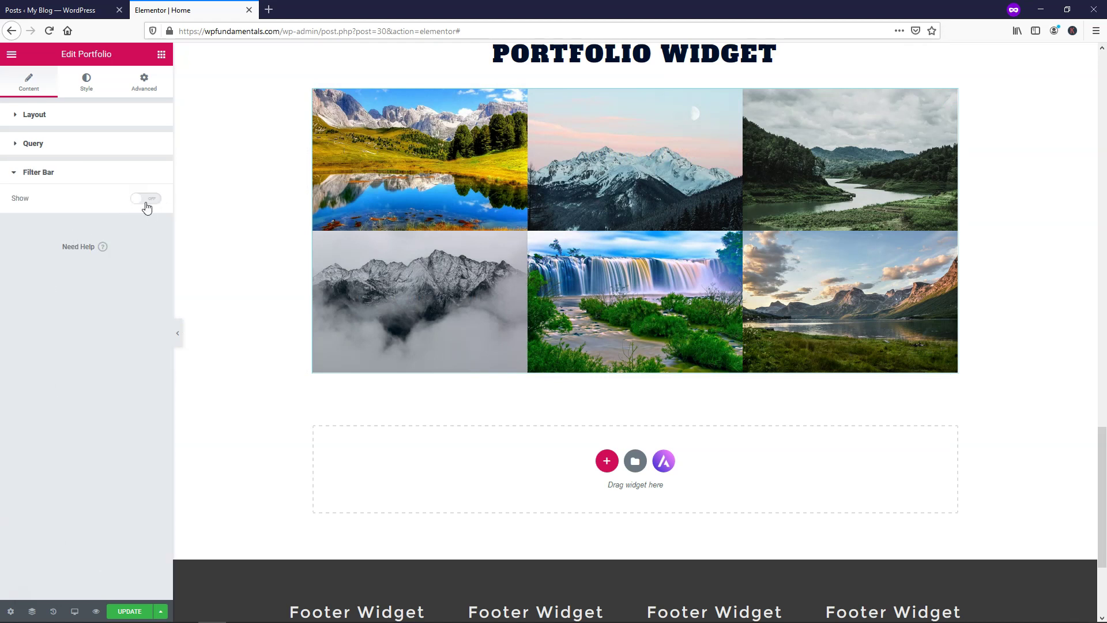
left_click(152, 199)
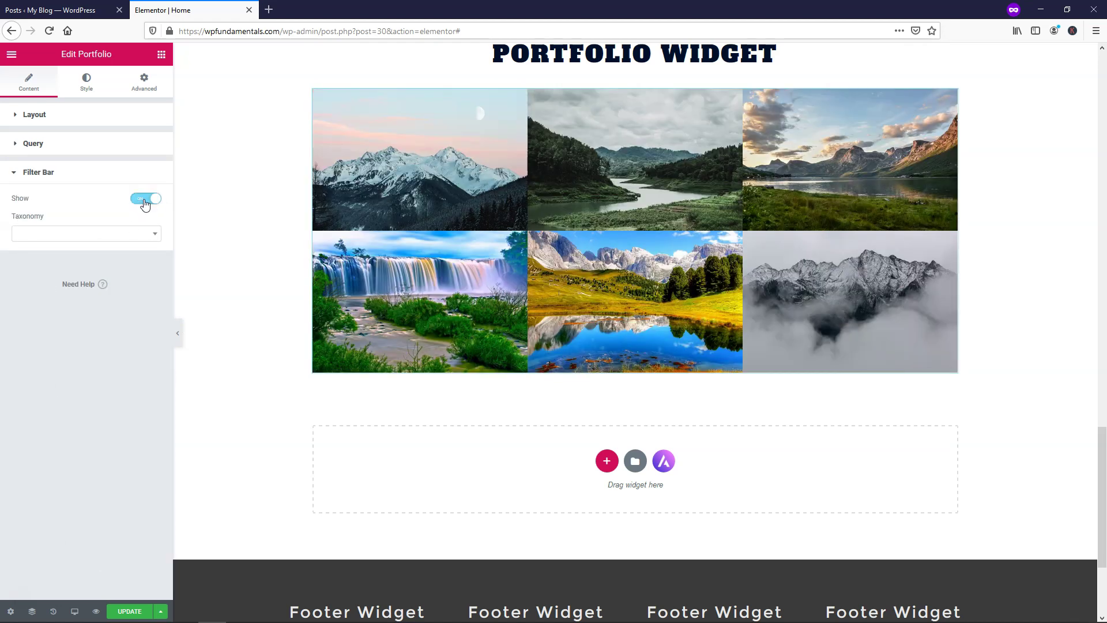
left_click(152, 235)
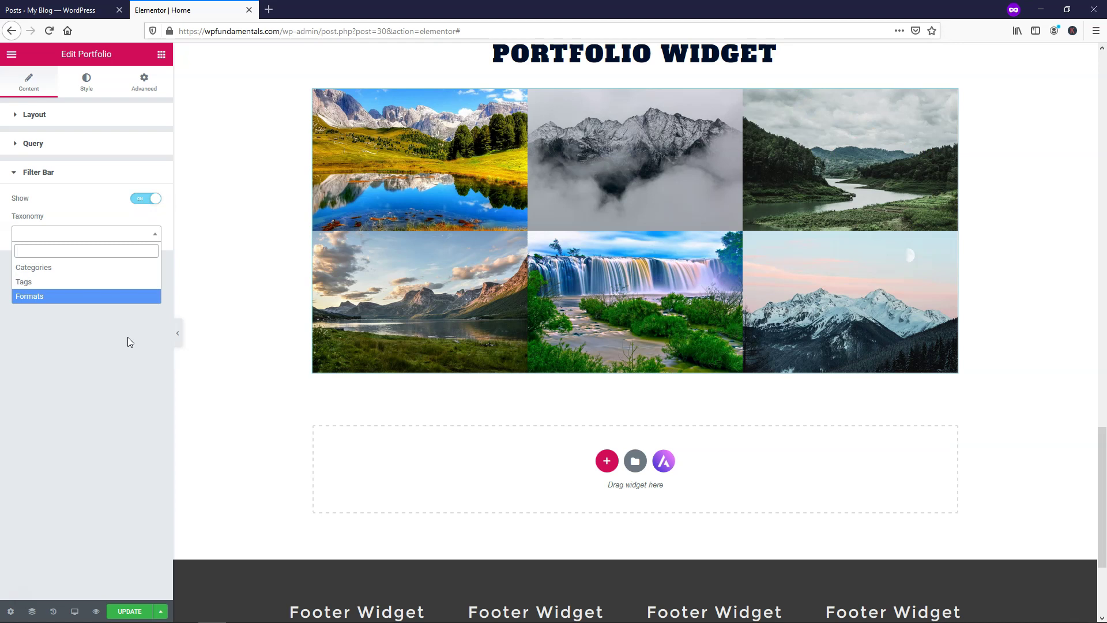
left_click(87, 85)
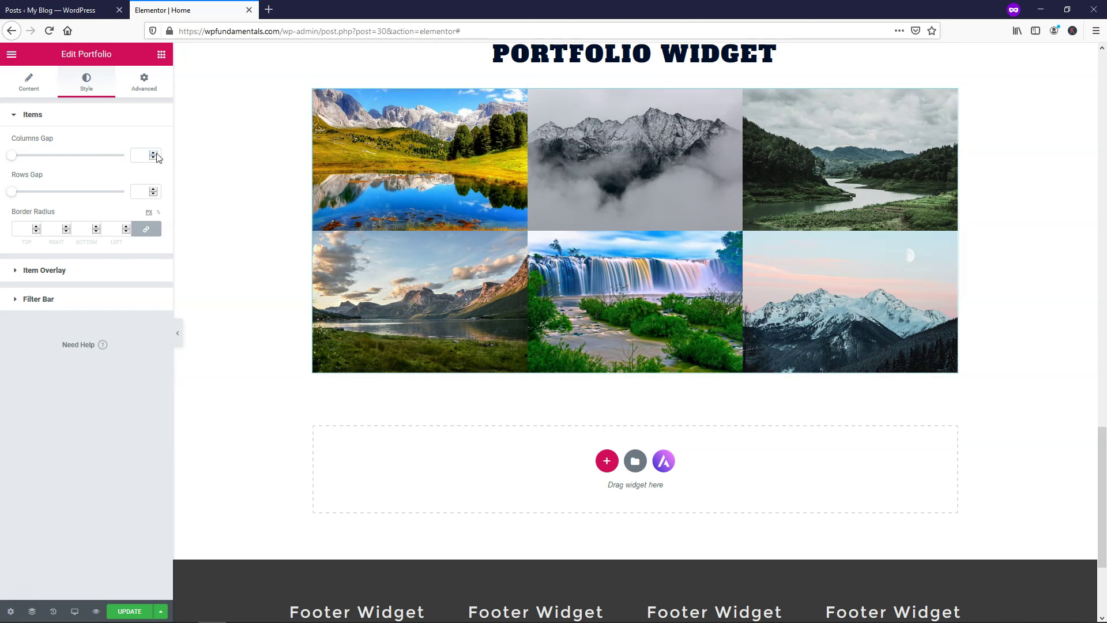
Step: Set Columns Gap and Rows Gap to 10 px and the items' Border Radius to 20
left_click_drag(156, 153, 153, 152)
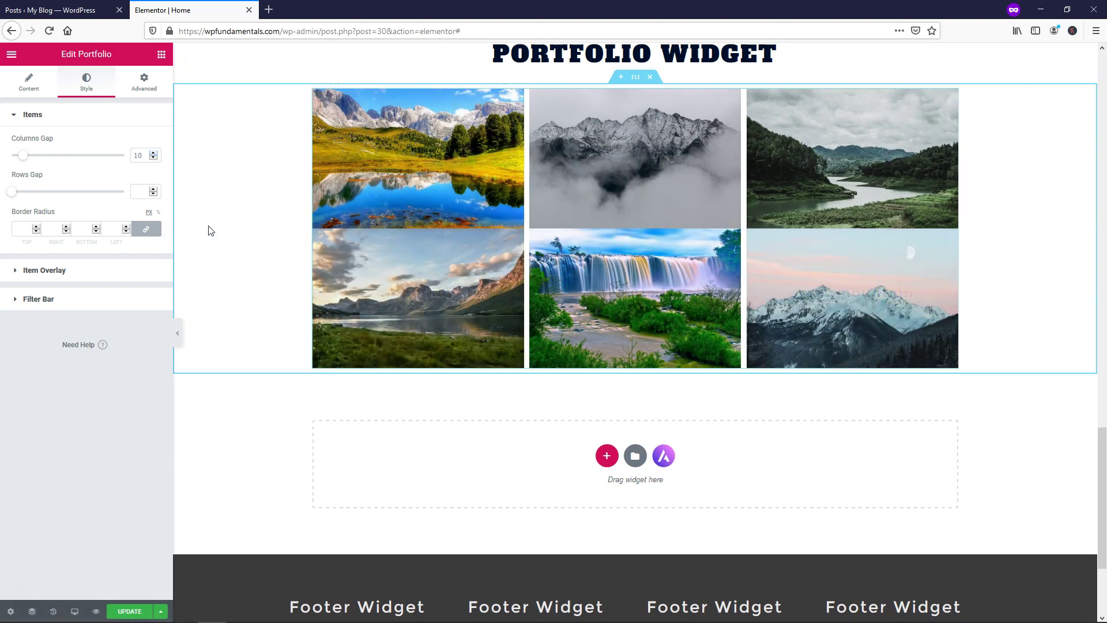
left_click(153, 190)
left_click(154, 190)
left_click(154, 189)
left_click(153, 190)
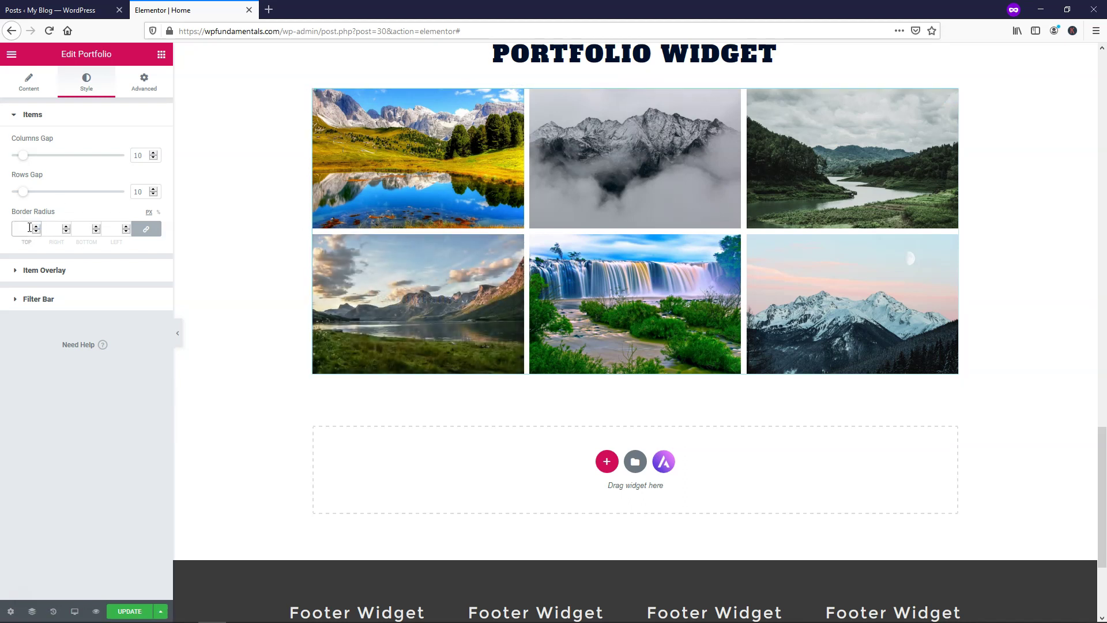
type("25")
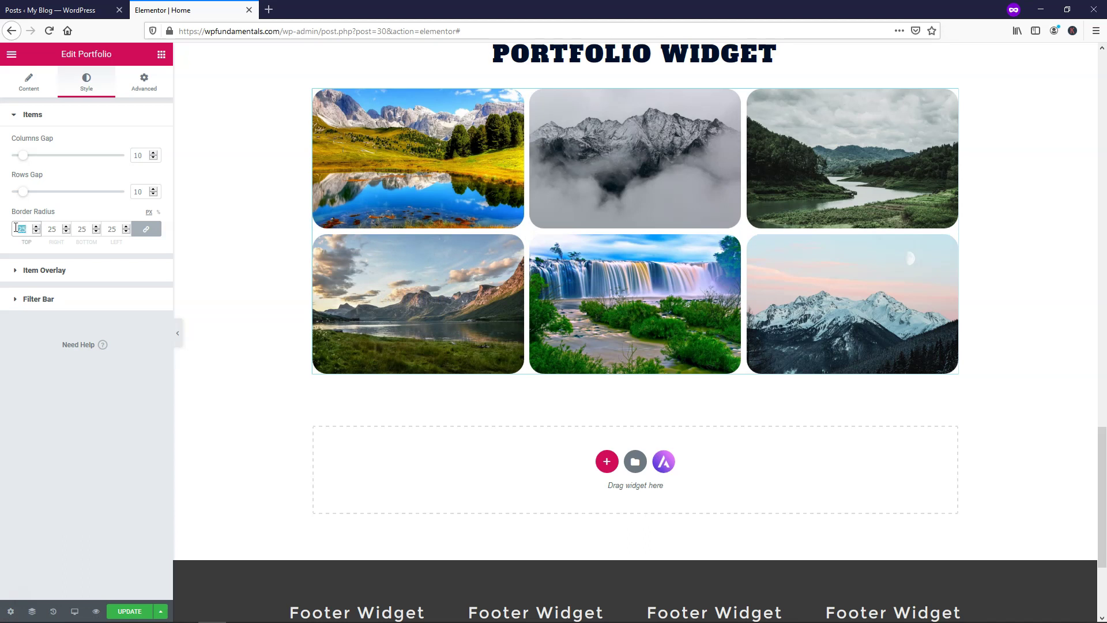
type("50")
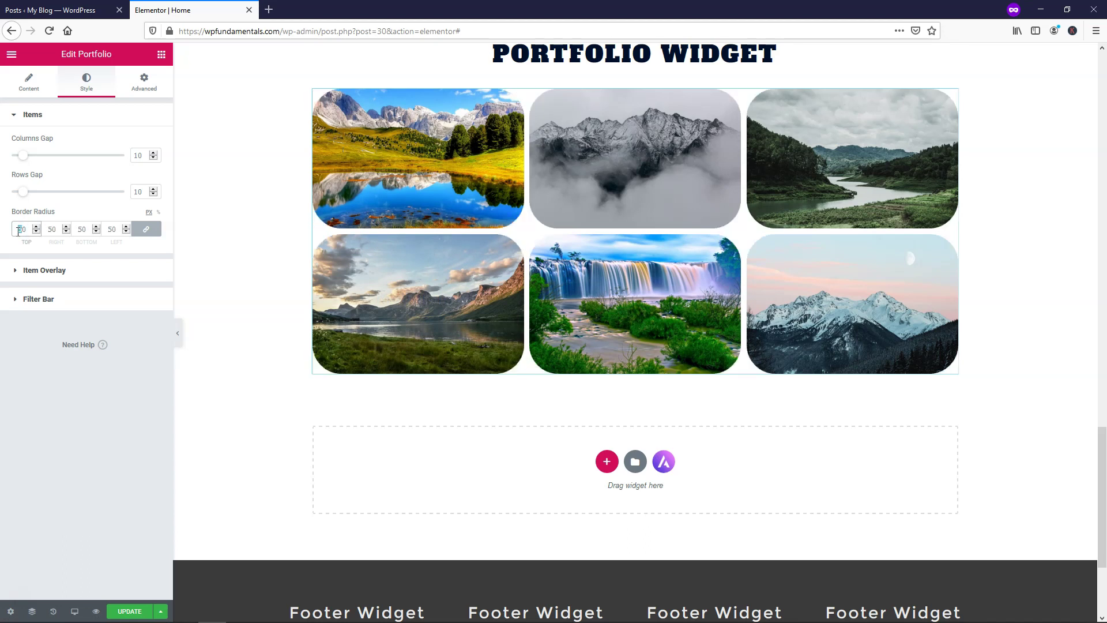
type("20")
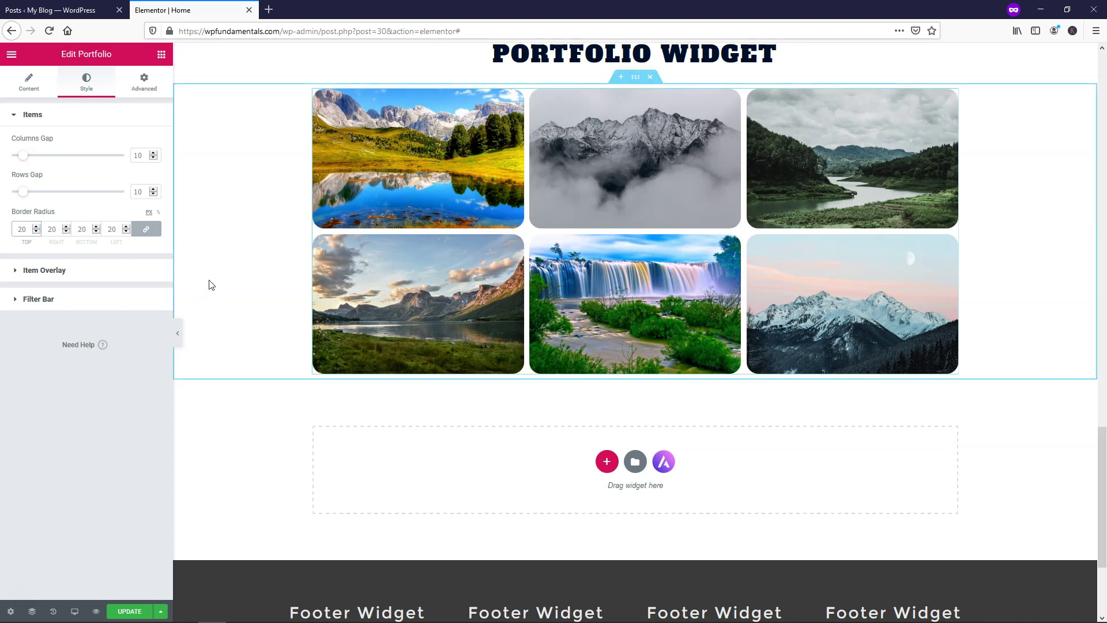
Step: Give the item overlay a semi-transparent dark grey #54595F background after trying red
left_click(56, 271)
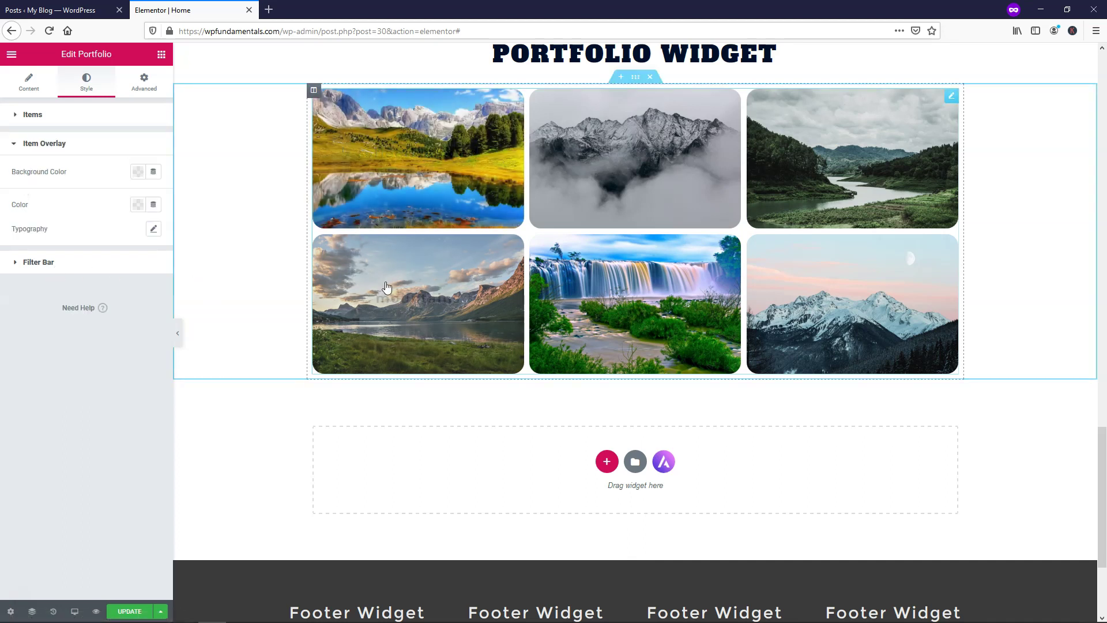
left_click(138, 171)
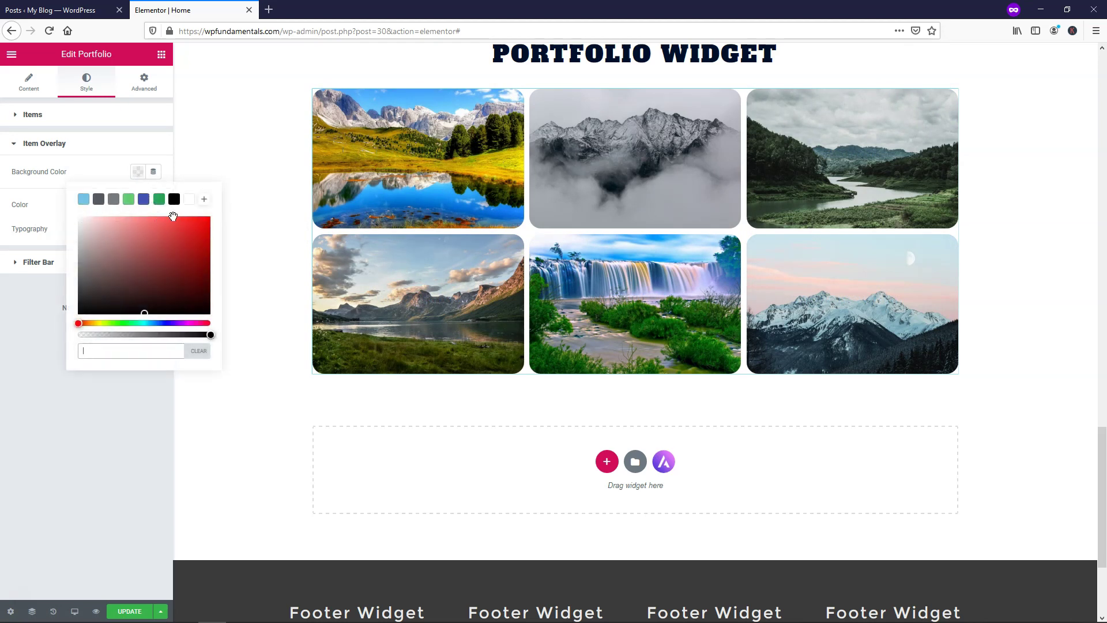
mouse_move(173, 215)
left_mouse_down()
mouse_move(199, 237)
mouse_move(209, 216)
left_mouse_up()
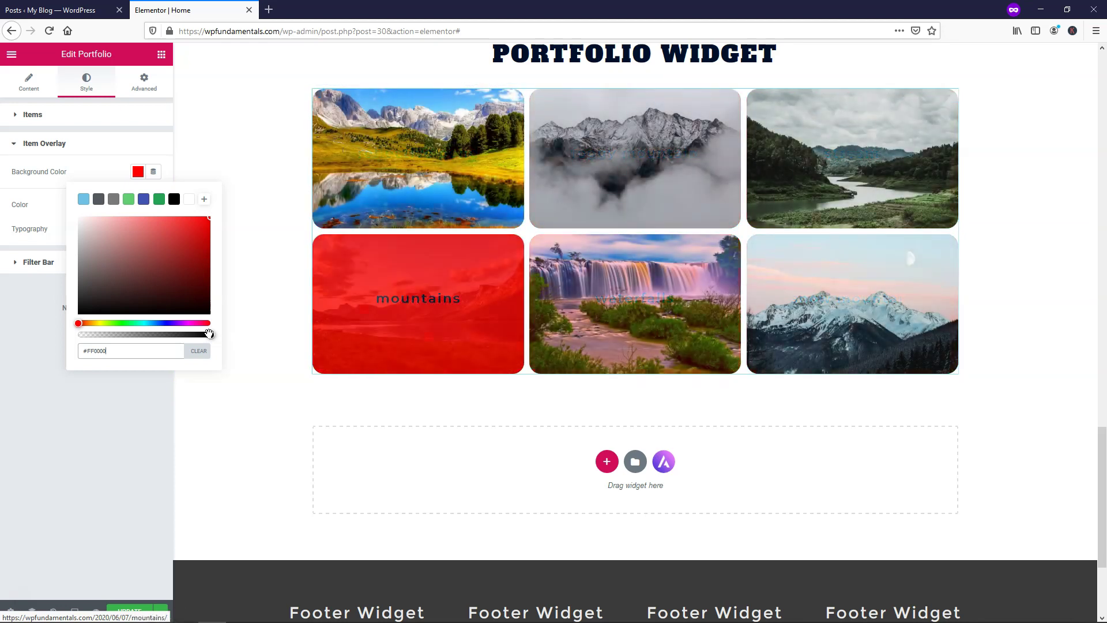
left_click(120, 334)
mouse_move(122, 335)
left_mouse_down()
mouse_move(163, 337)
mouse_move(131, 335)
left_mouse_up()
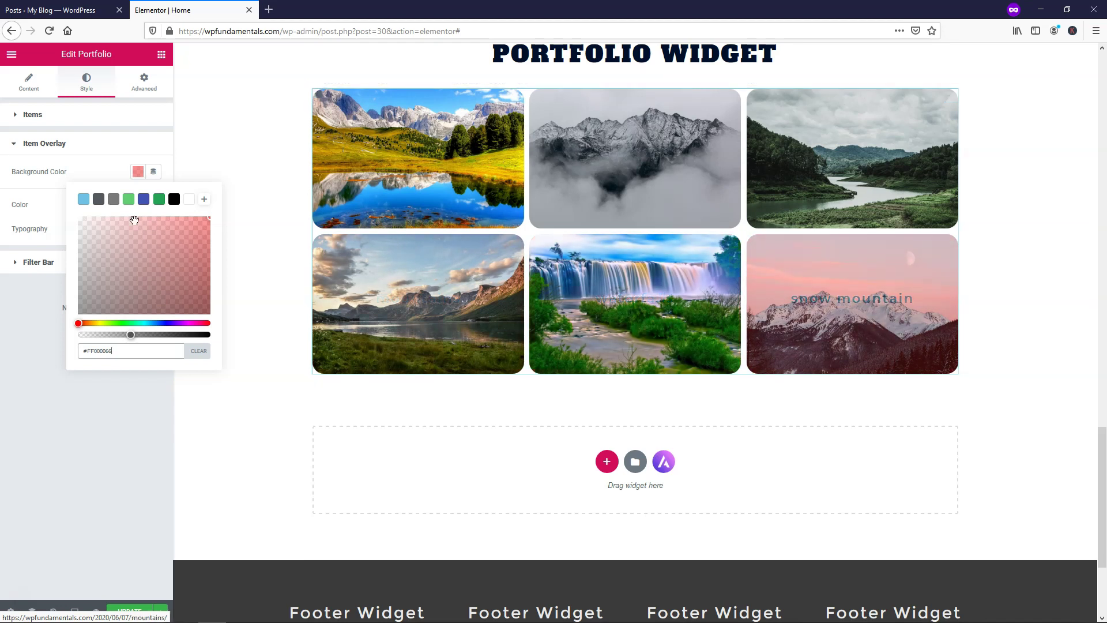
left_click(99, 200)
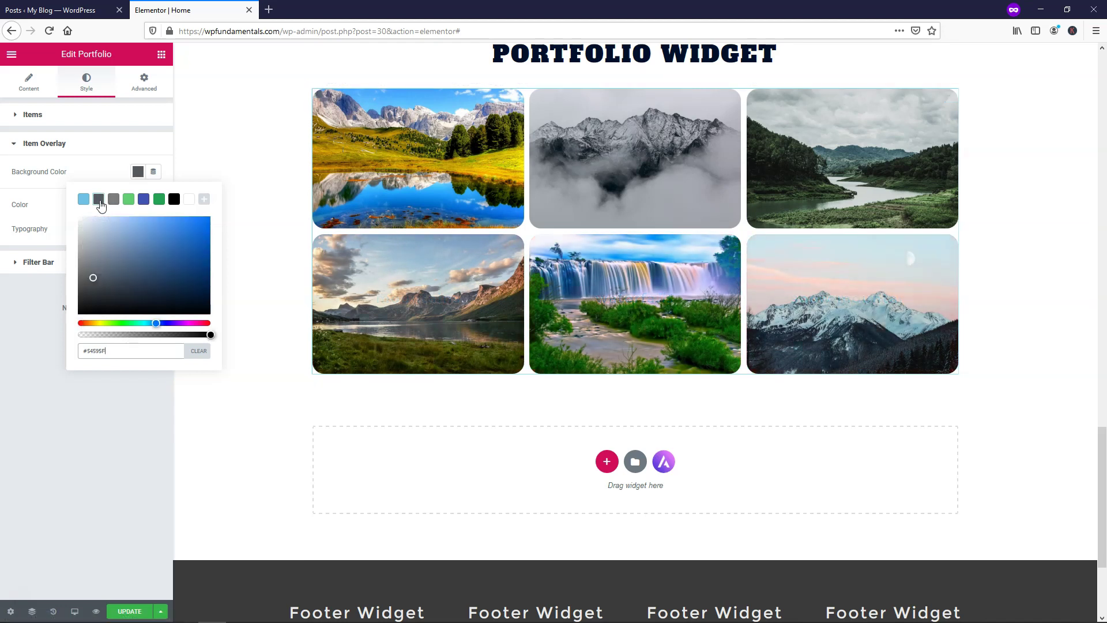
left_click(139, 336)
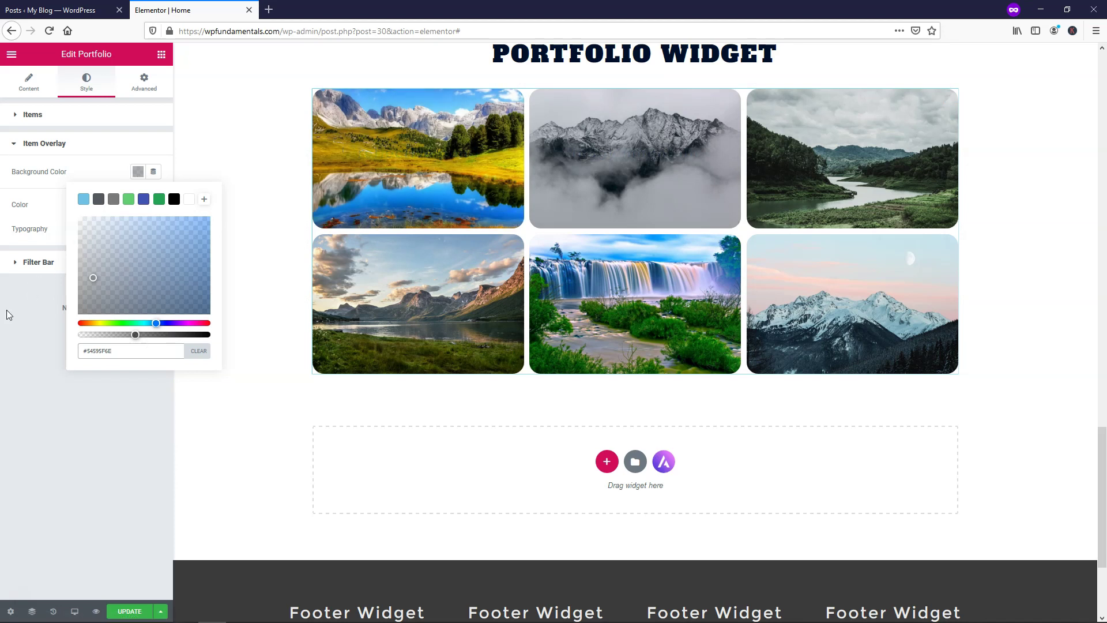
left_click(36, 211)
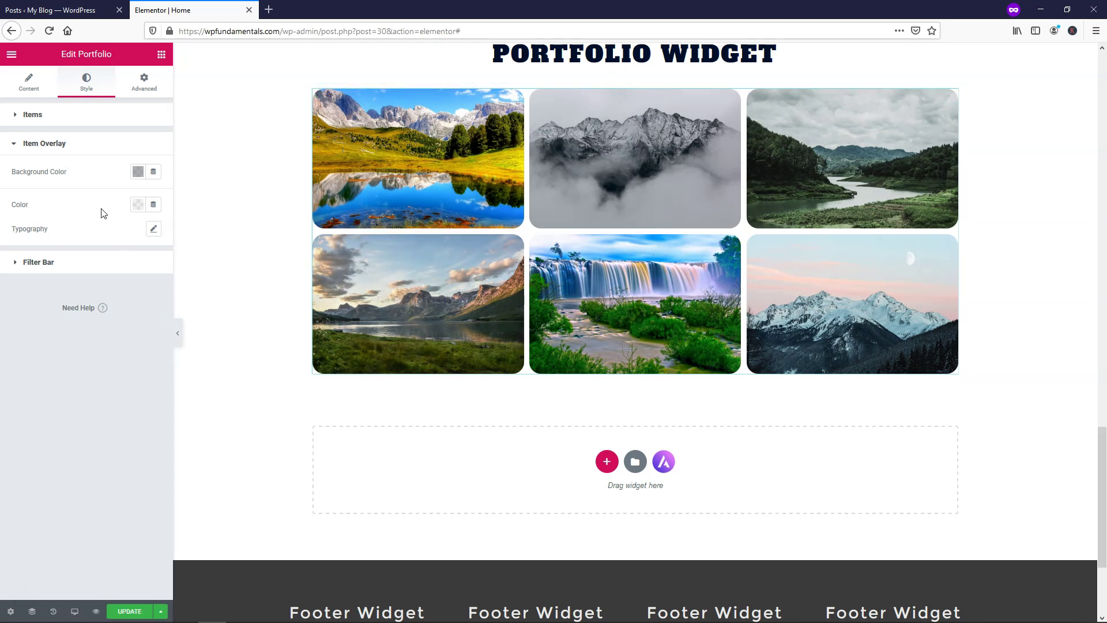
Step: Make overlay titles white and raise the grey background's opacity to #54595F96
left_click(138, 204)
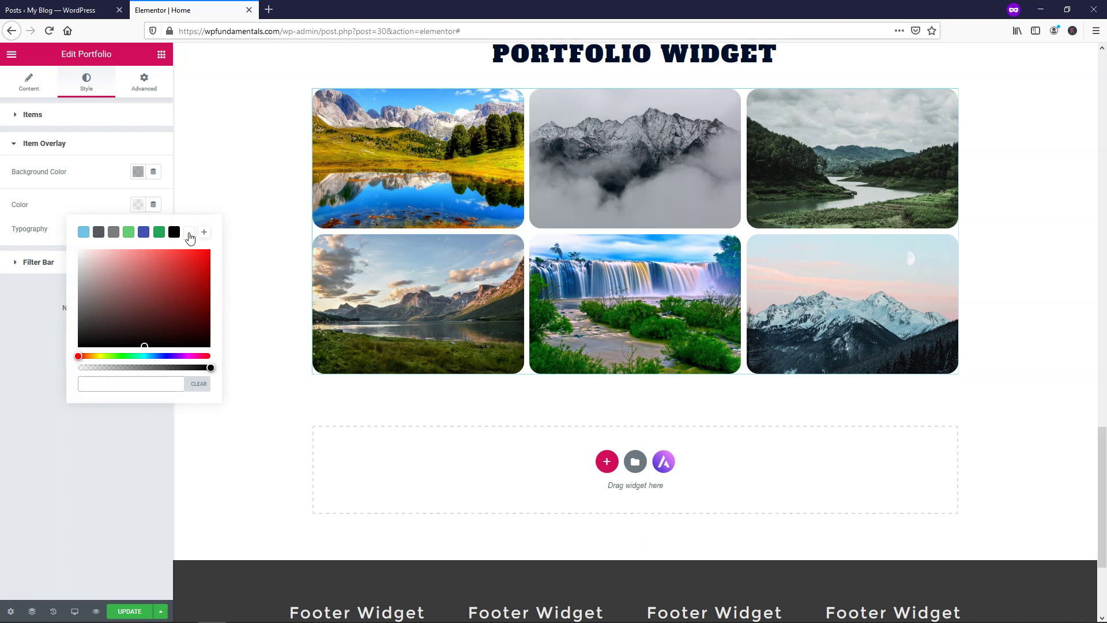
left_click(189, 232)
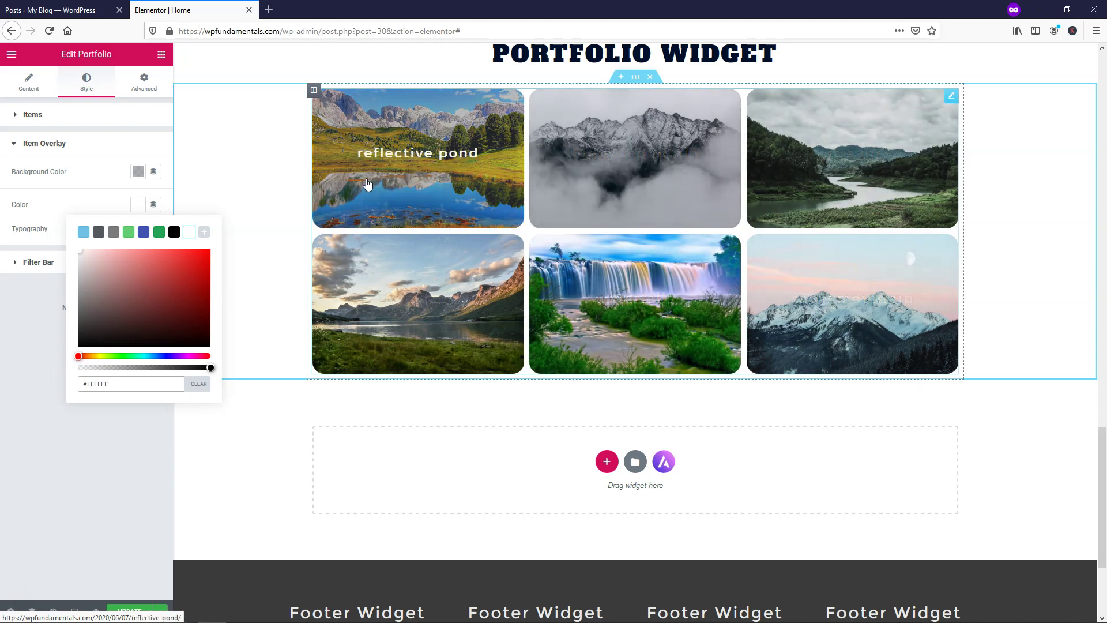
left_click(138, 172)
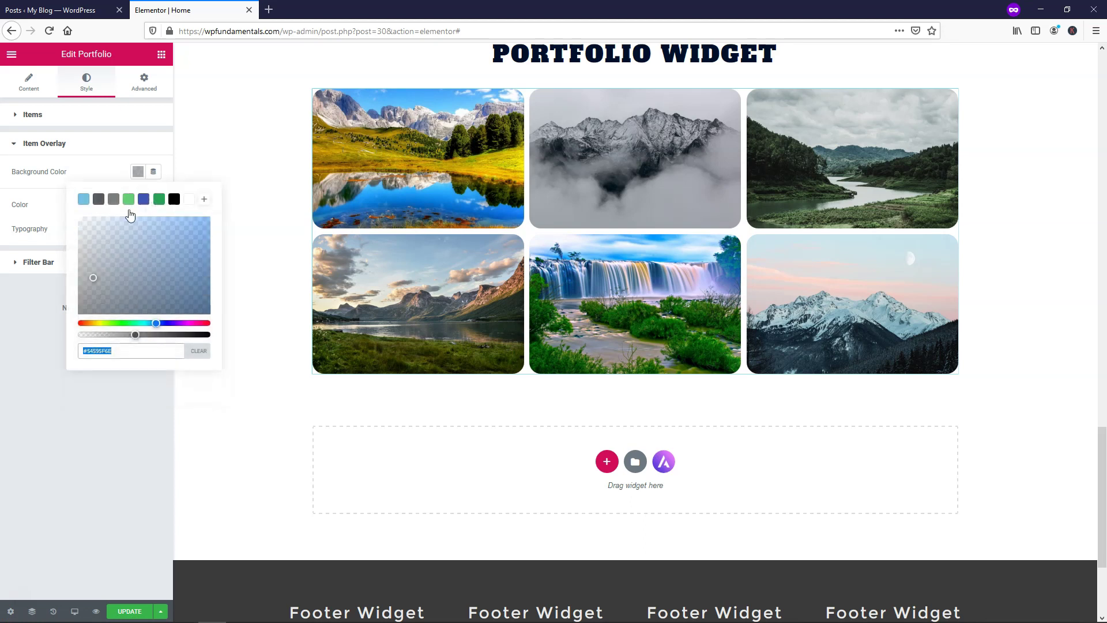
left_click_drag(135, 336, 136, 336)
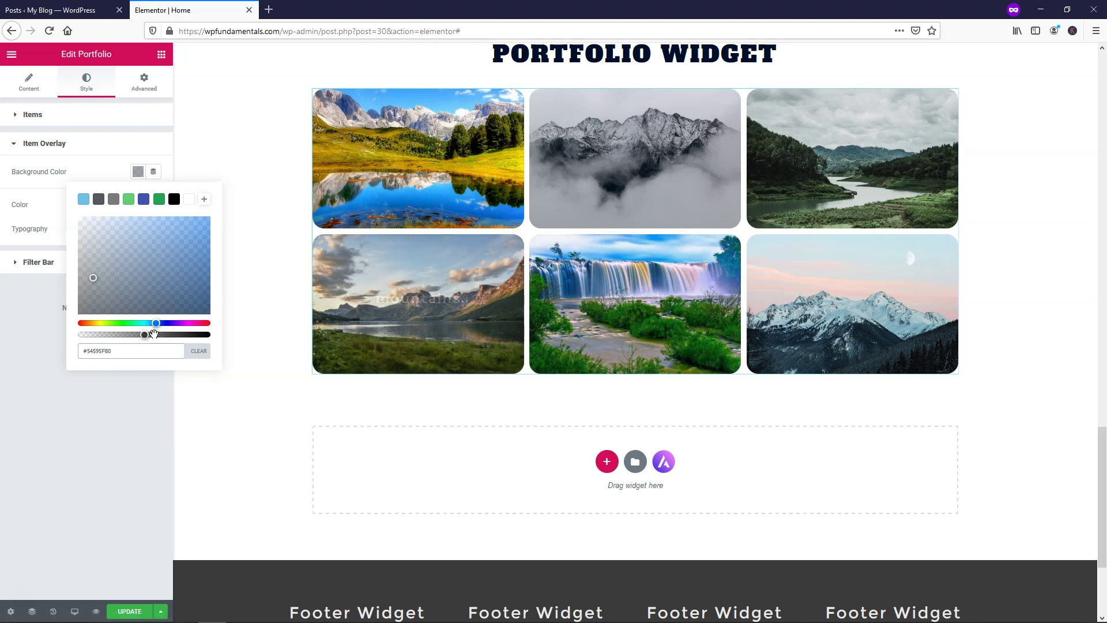
left_click_drag(145, 335, 156, 335)
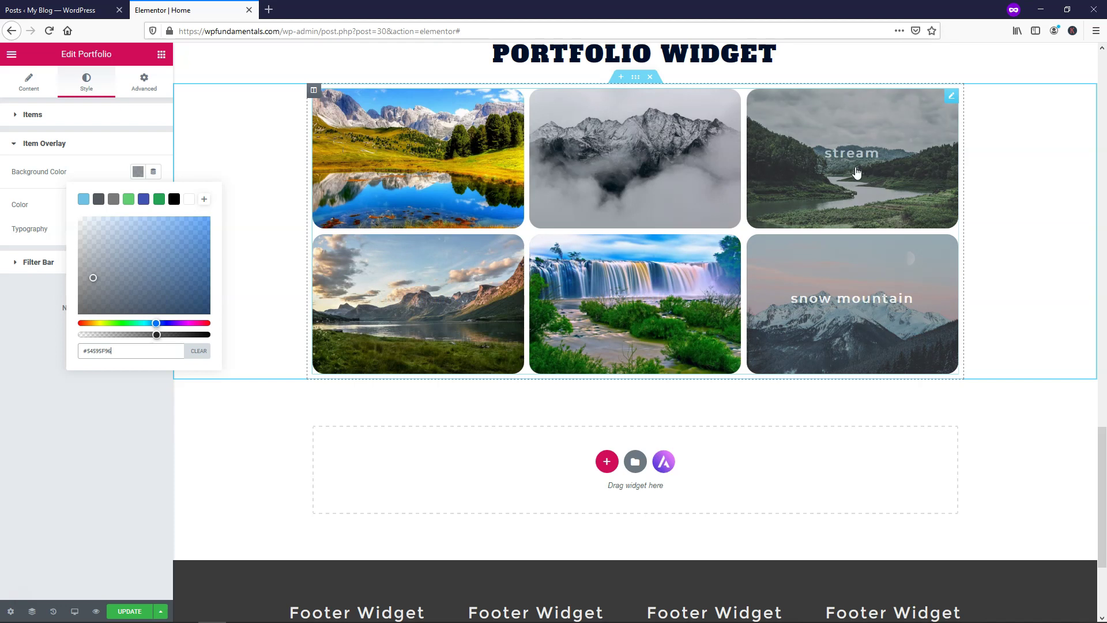
Step: Try the Yellowtail font at size 40 for the overlay titles
left_click(37, 216)
left_click(154, 231)
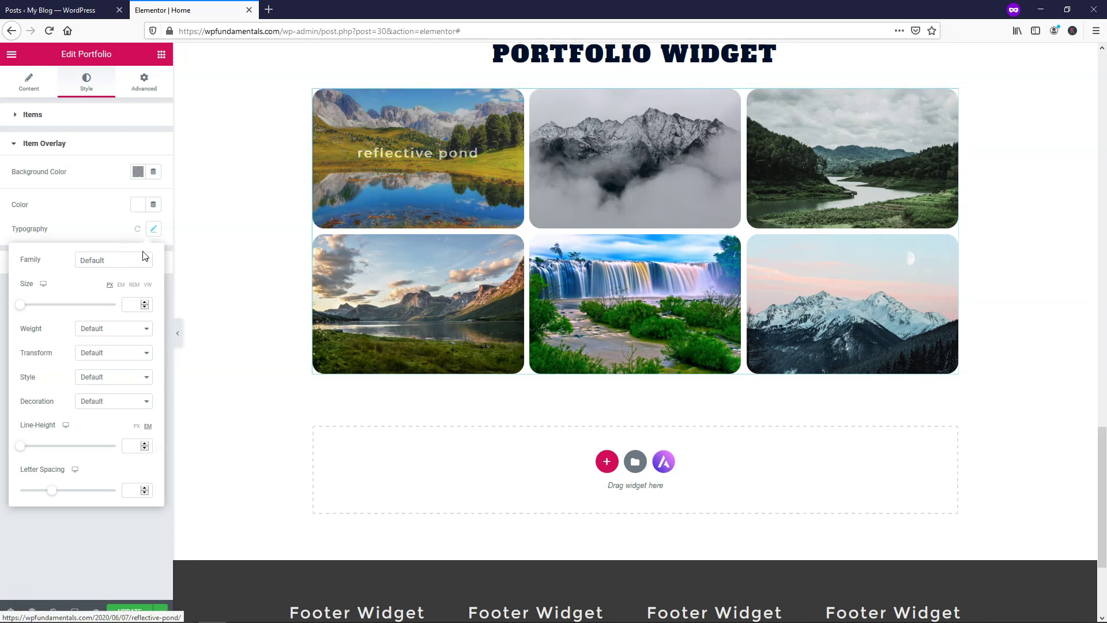
left_click(121, 265)
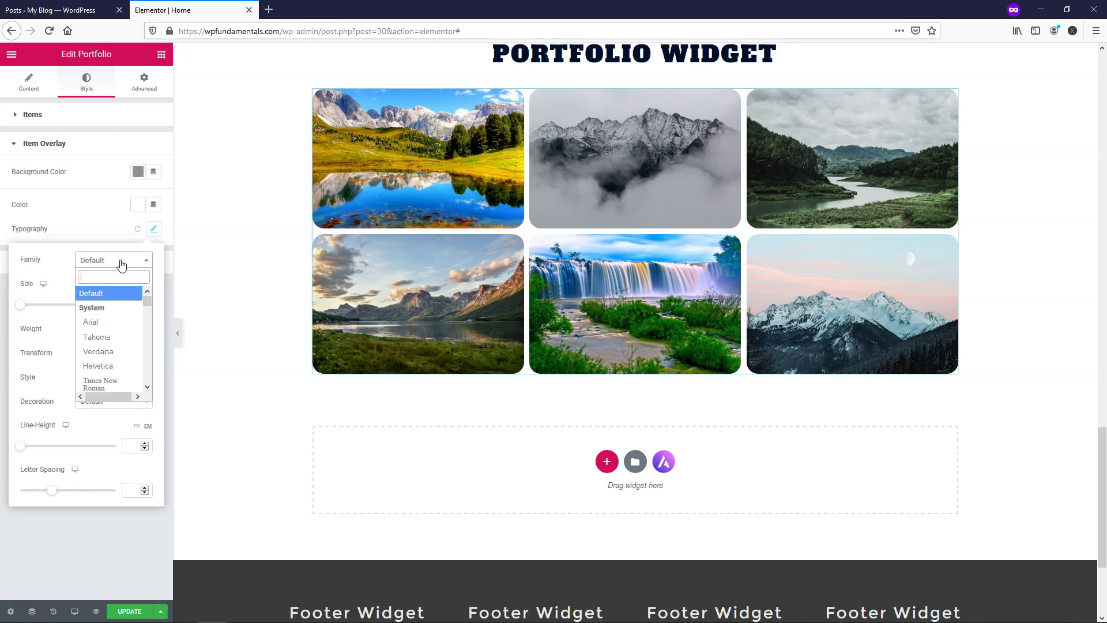
type("yellow")
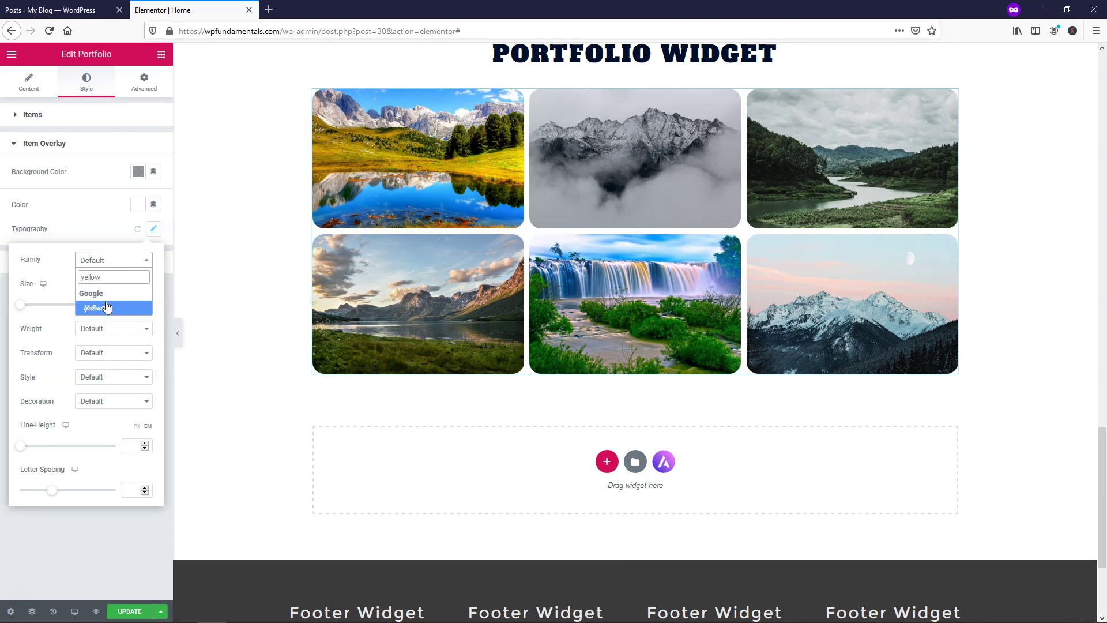
left_click(107, 307)
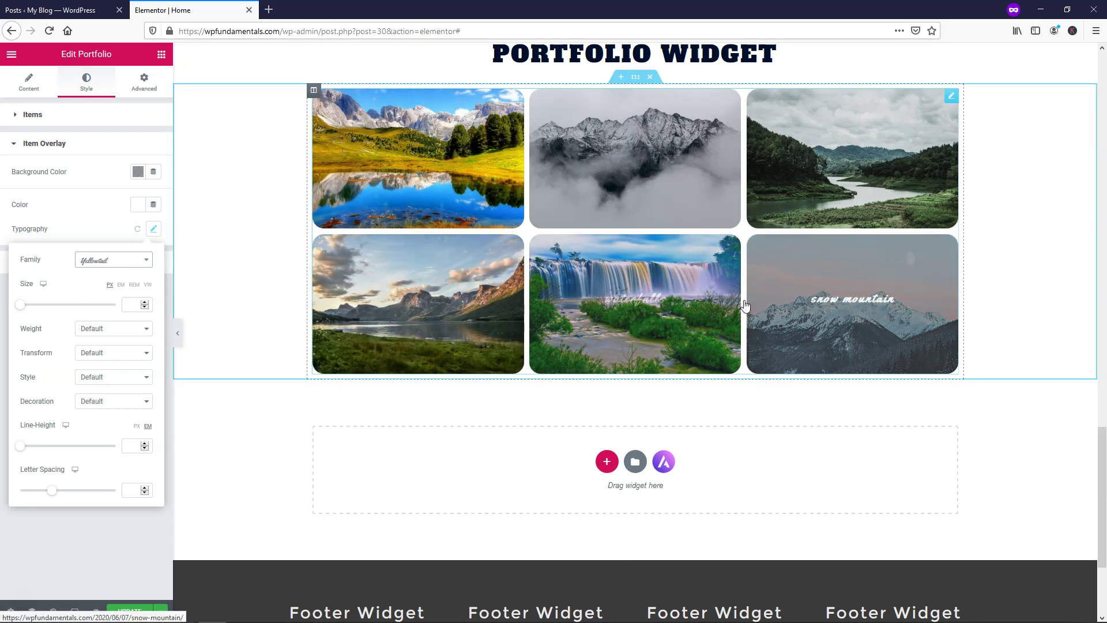
left_click(136, 306)
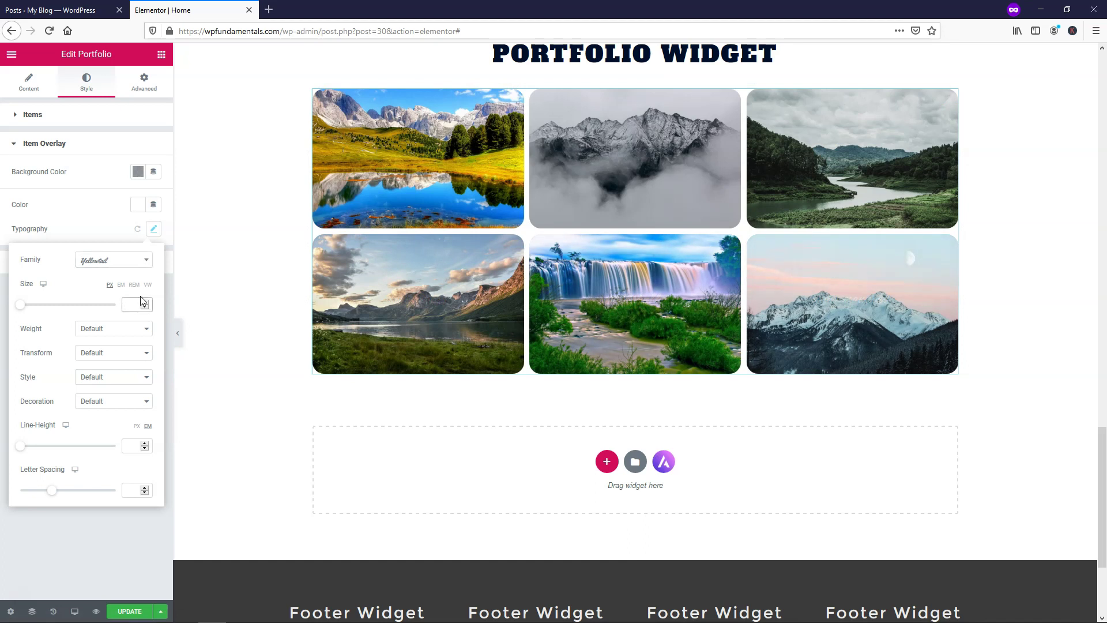
type("40")
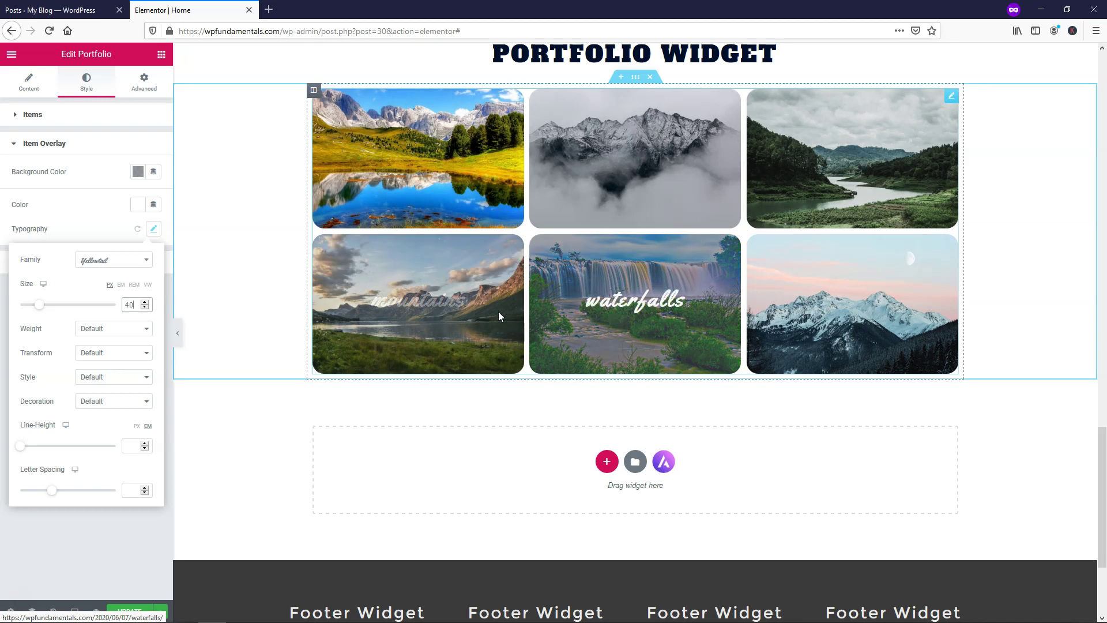
Step: Switch the overlay title font family to Playball
left_click(118, 263)
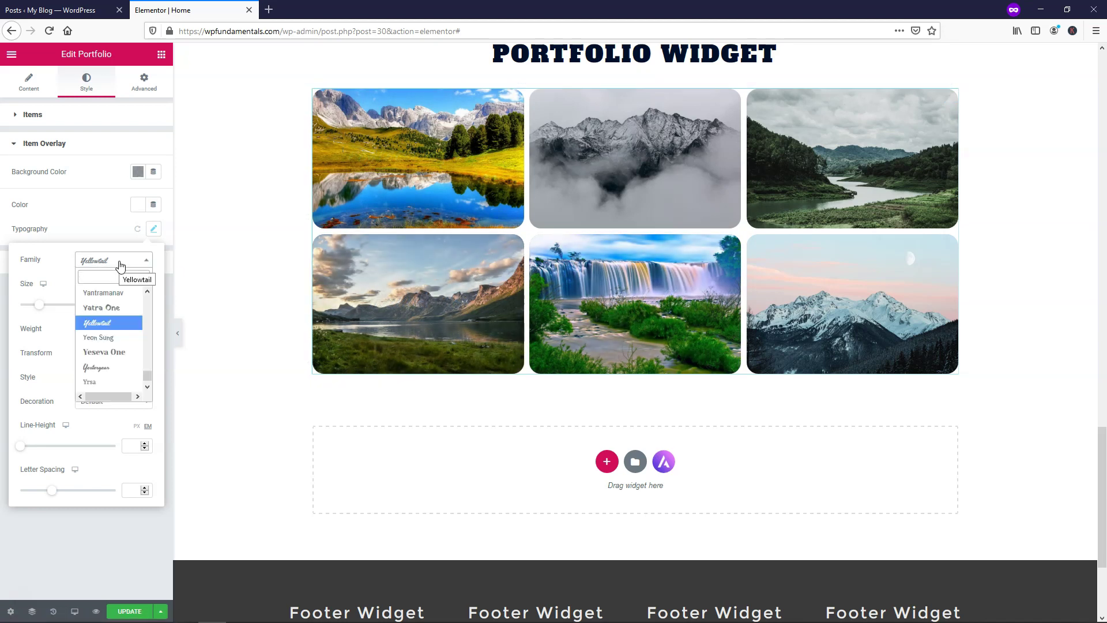
type("play")
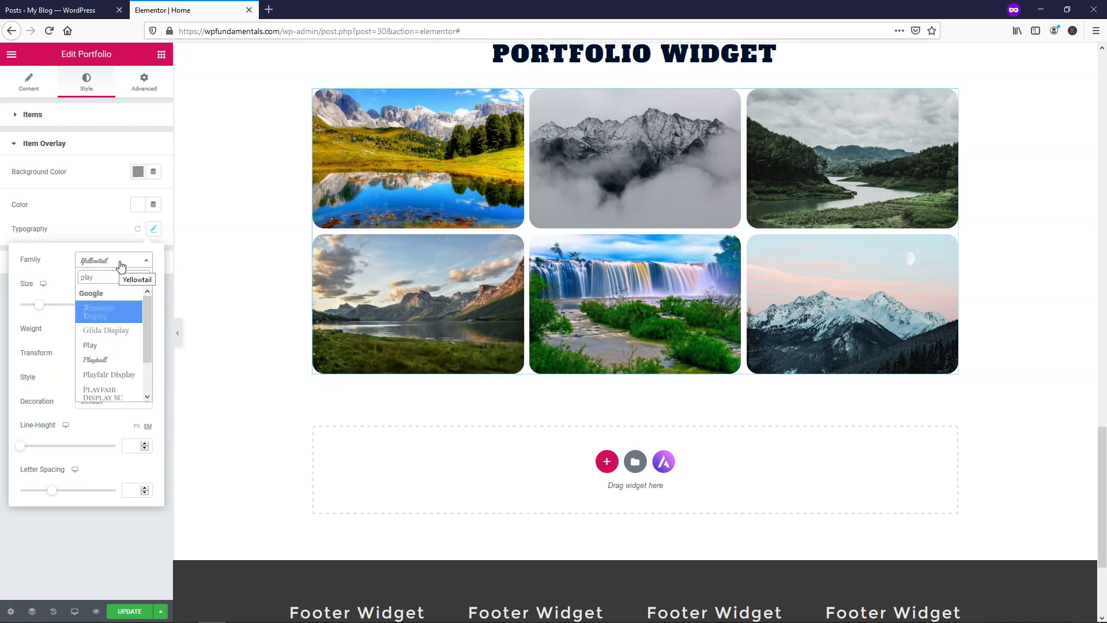
left_click(108, 359)
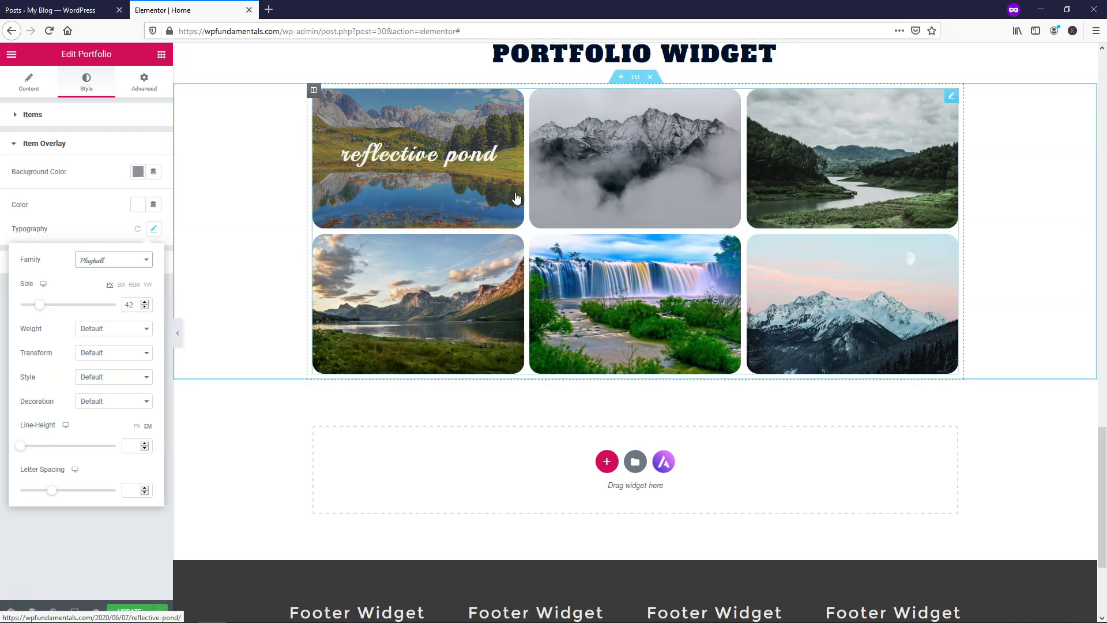
left_click(68, 231)
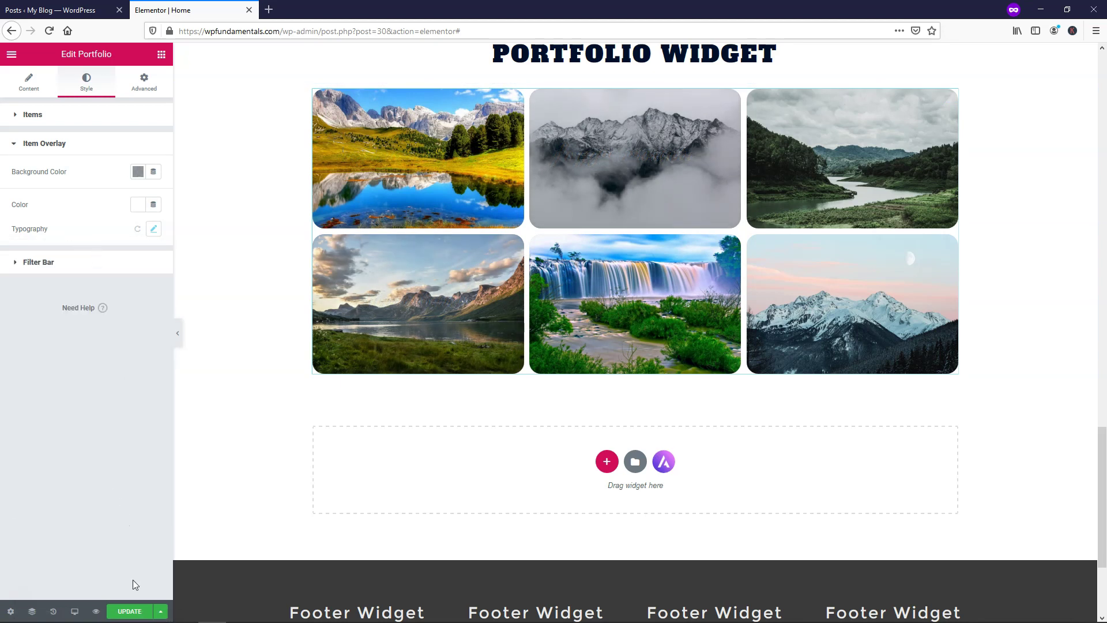
Step: Save the page with Update and expand Motion Effects under the widget's Advanced settings
left_click(132, 612)
left_click(142, 80)
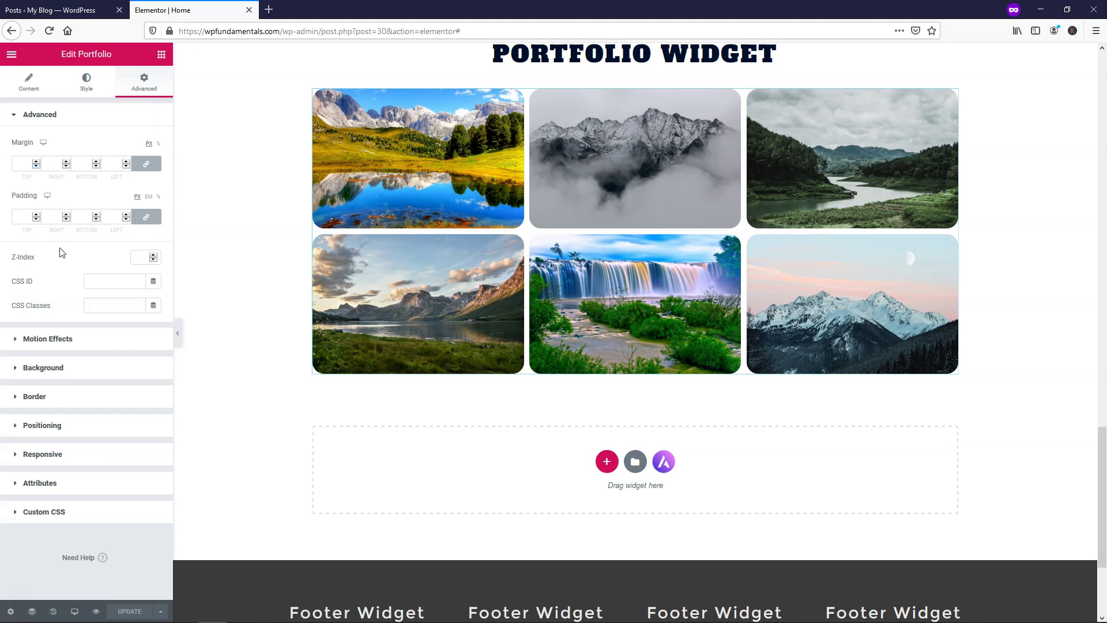
left_click(74, 345)
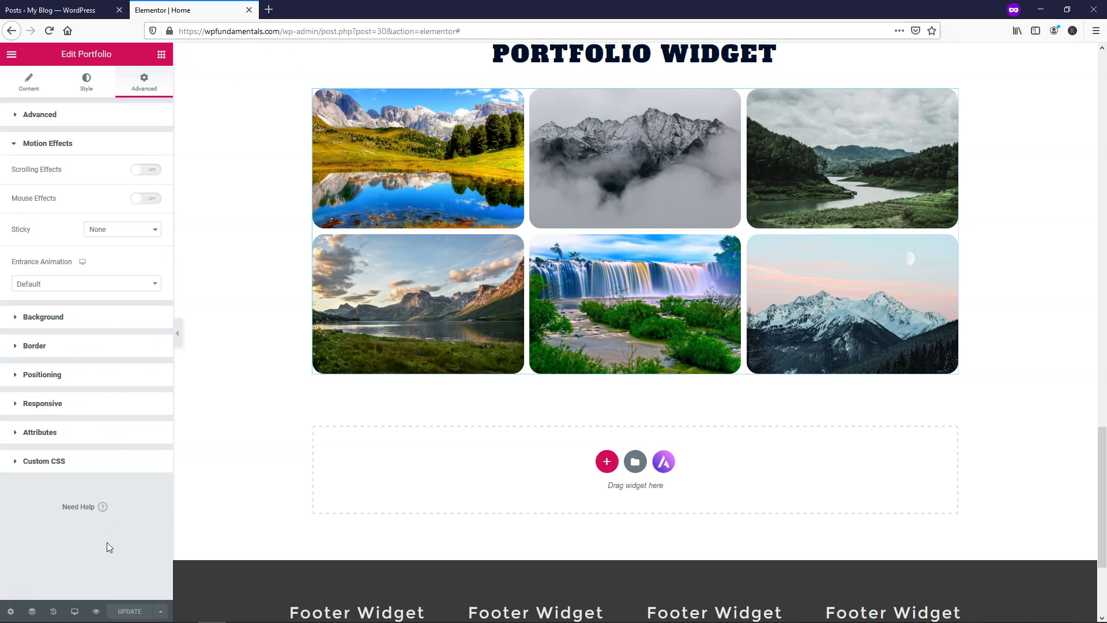
Step: Preview the page and scroll to the portfolio grid to check the hover titles
left_click(97, 613)
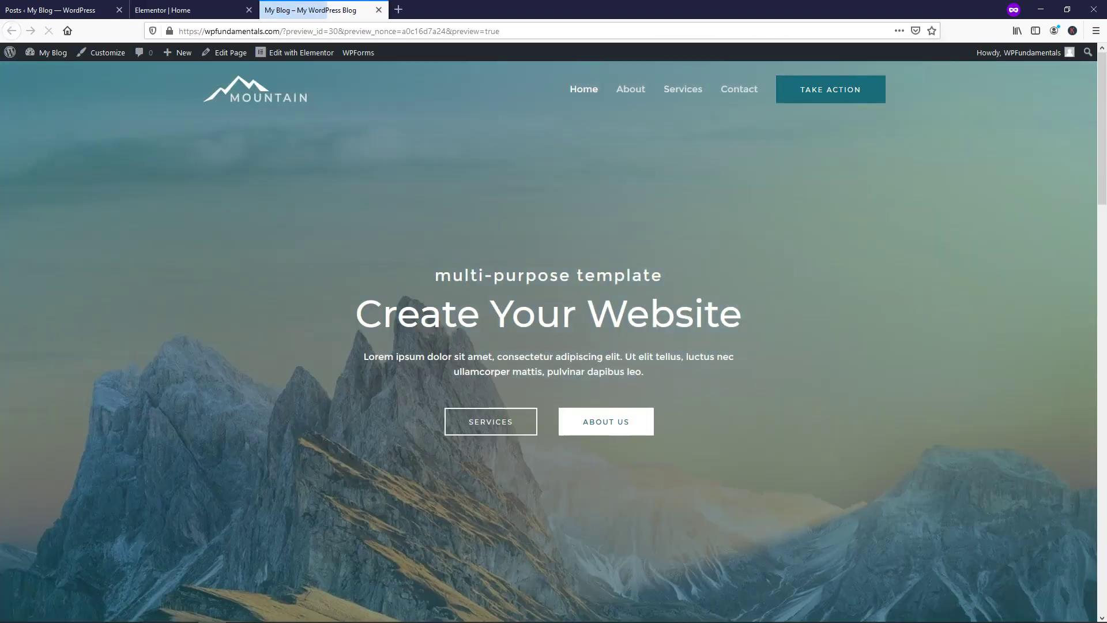
scroll(796, 133, "down", 5)
scroll(810, 133, "down", 6)
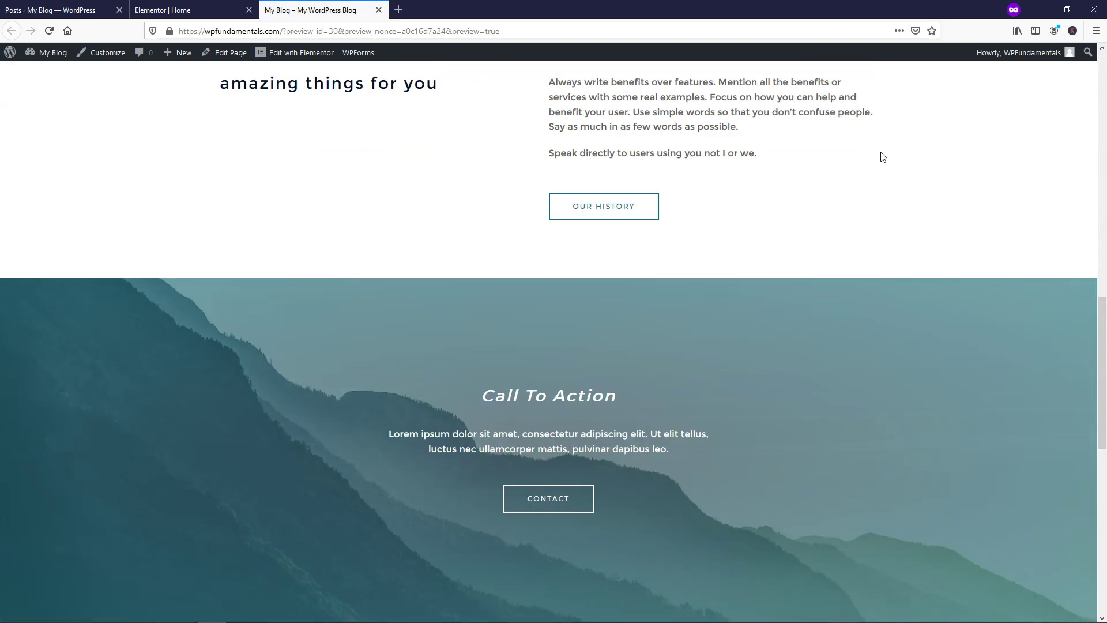
scroll(880, 151, "down", 10)
scroll(897, 141, "up", 1)
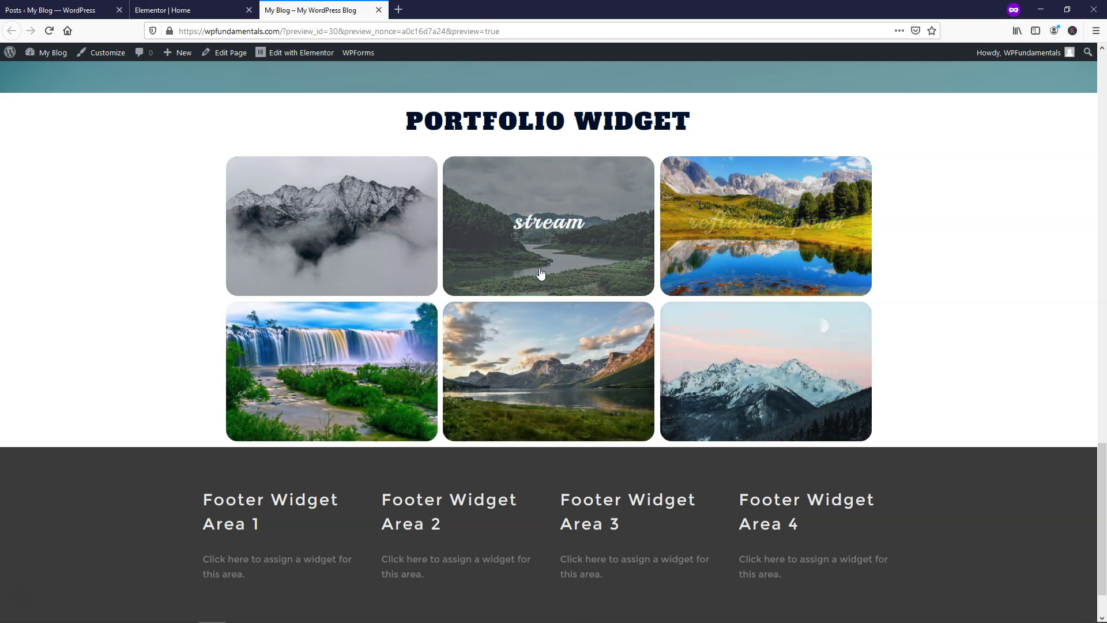
Step: Open the Reflective Pond post from its portfolio image, then go back to the page
left_click(771, 250)
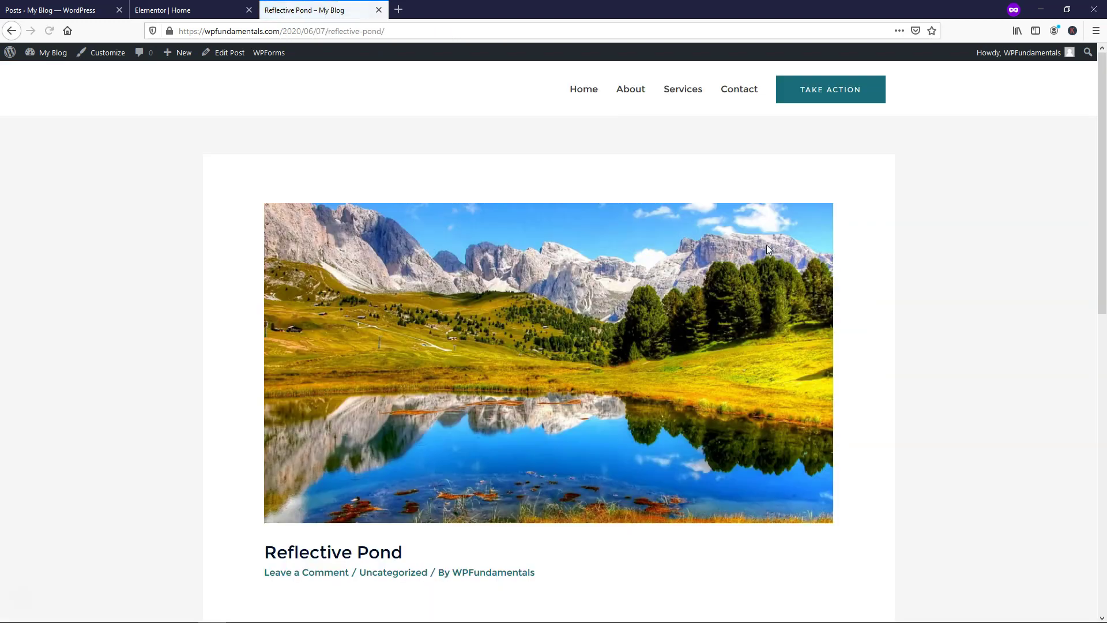
scroll(302, 312, "down", 11)
scroll(279, 314, "up", 9)
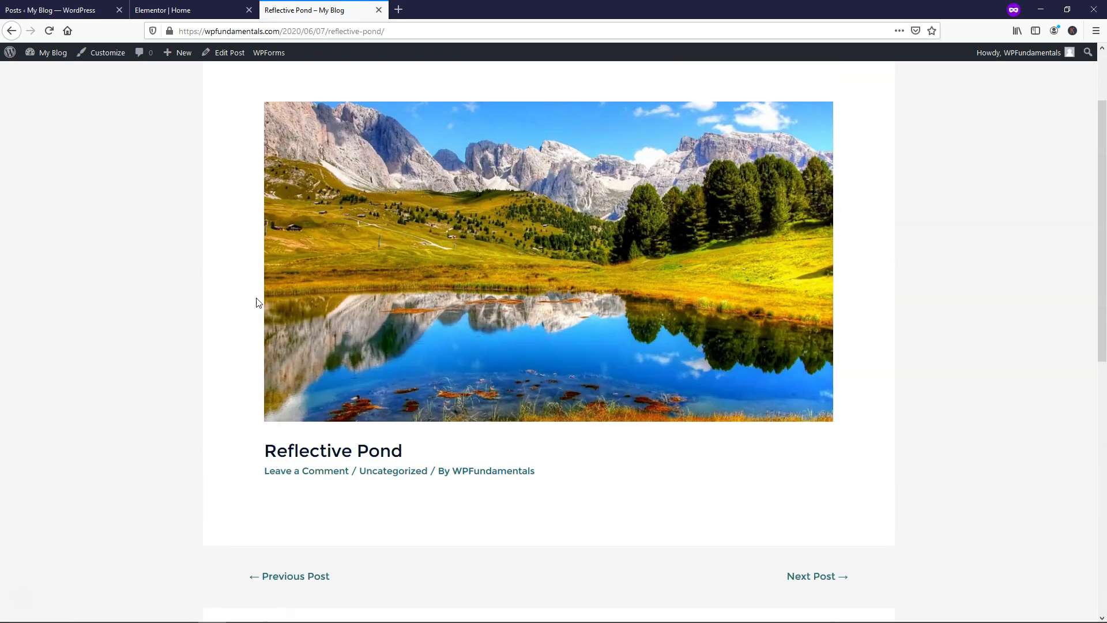
left_click(11, 30)
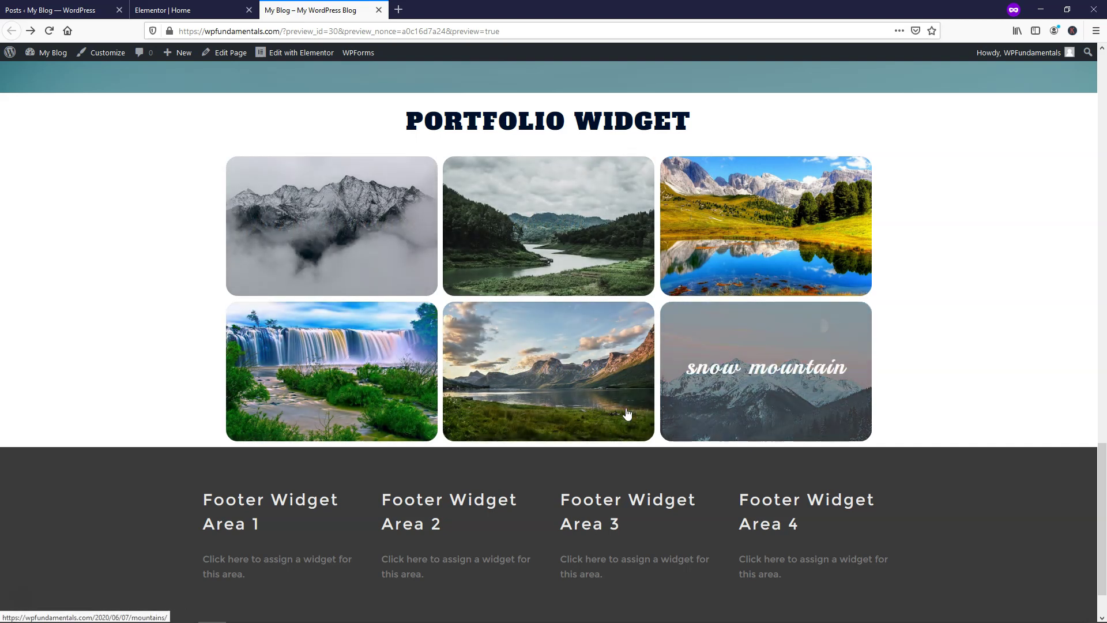
Step: Reload the preview, scroll through the portfolio, and return to the Elementor editor
scroll(787, 203, "up", 15)
left_click(49, 31)
left_click_drag(1099, 149, 1104, 443)
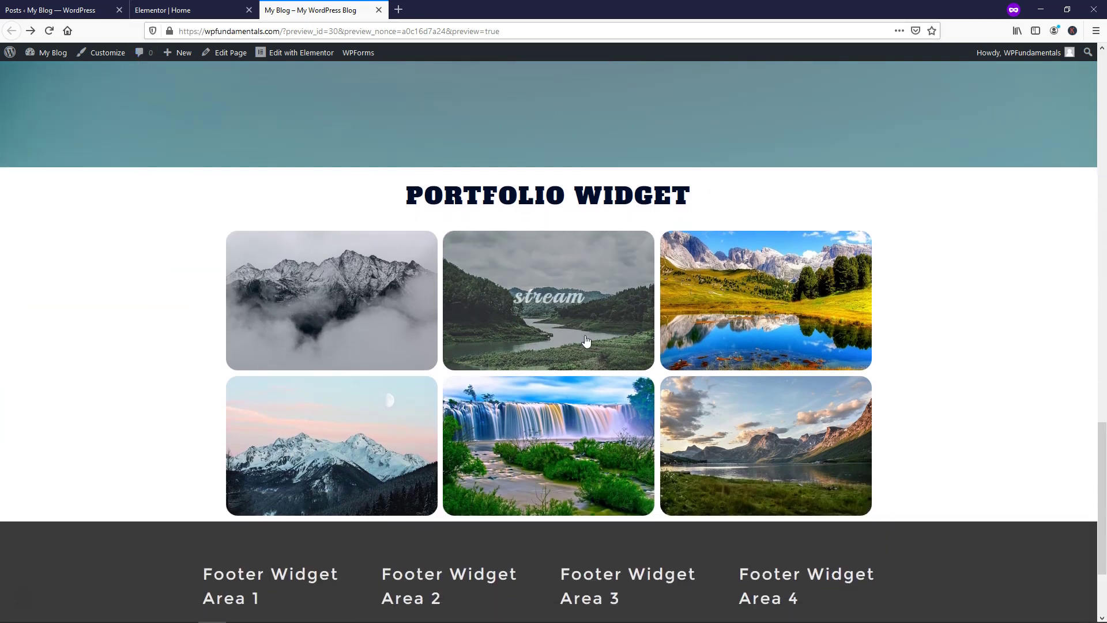
left_click(191, 10)
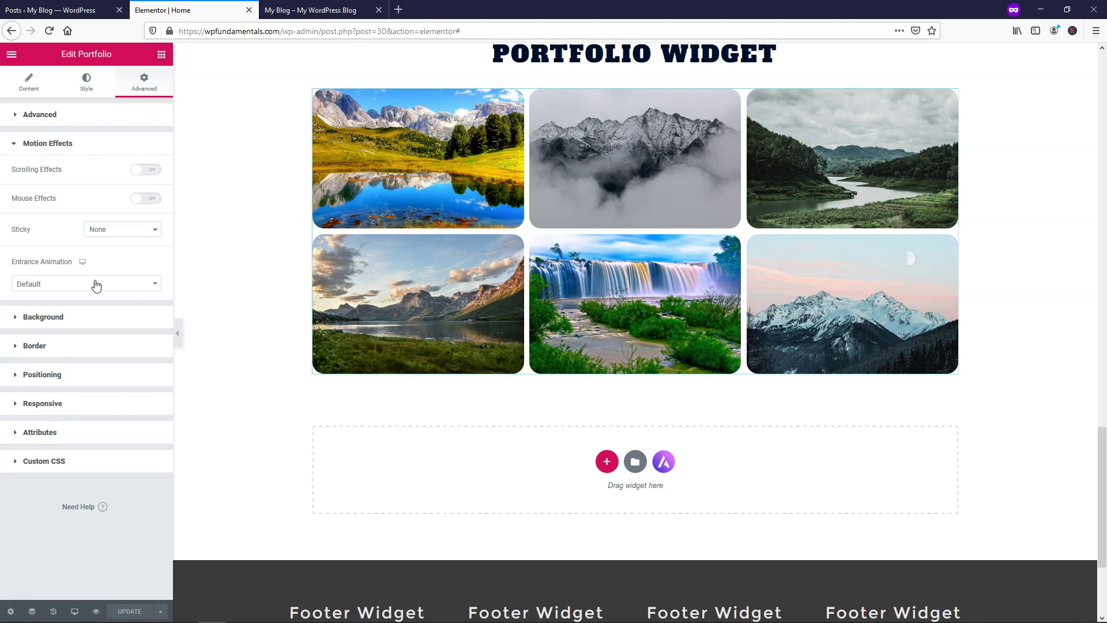
Step: Set the portfolio entrance animation to Fade In, Slow duration, 500 ms delay, and update
left_click(61, 286)
left_click(71, 348)
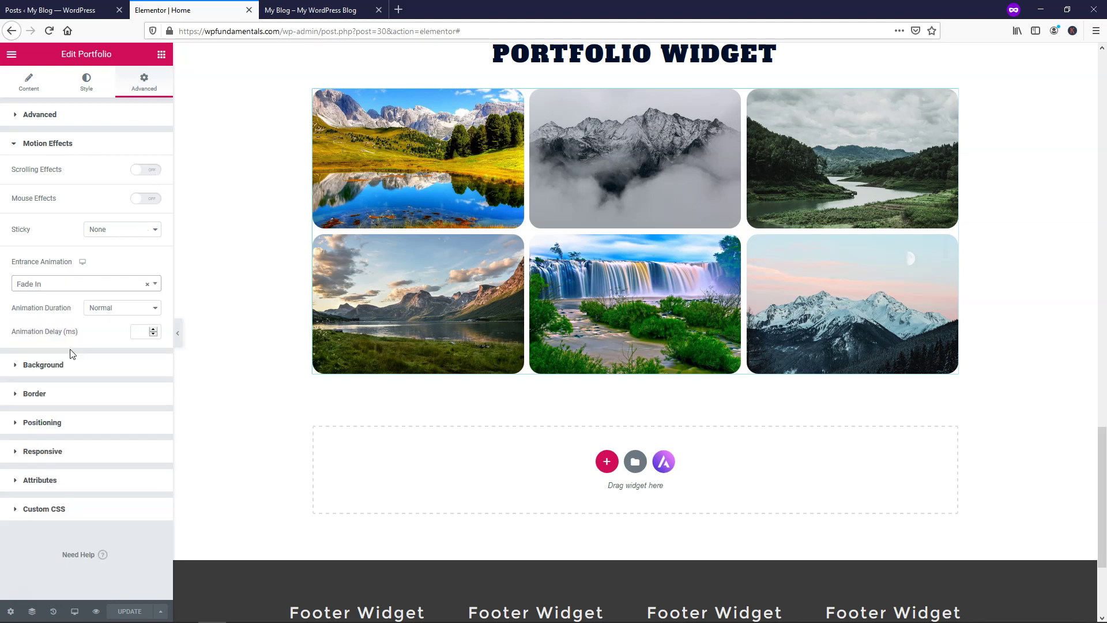
left_click(128, 310)
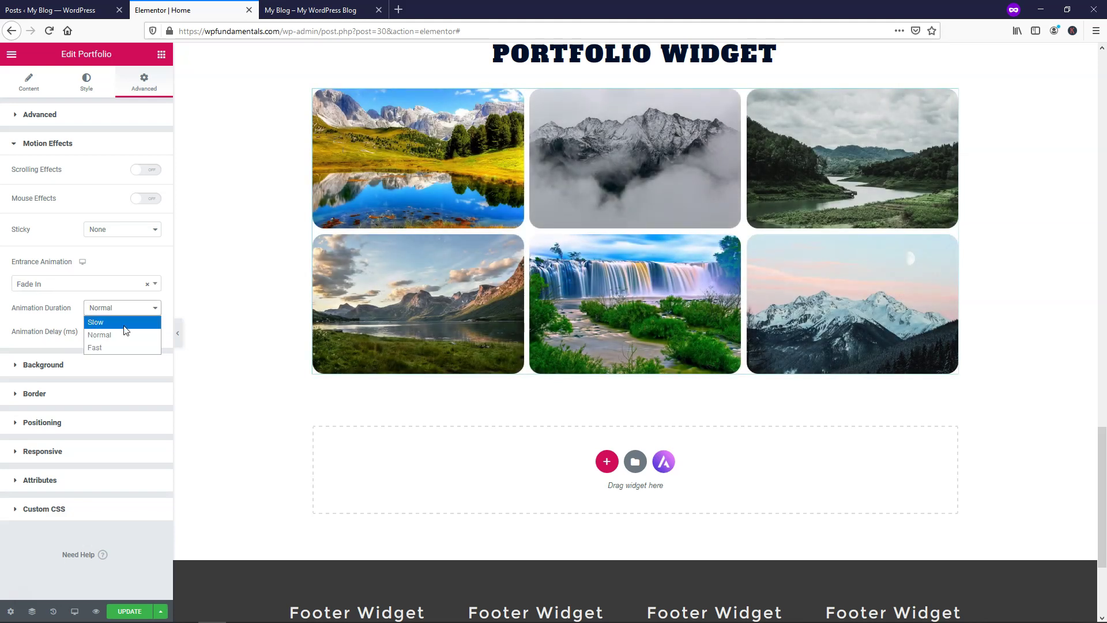
left_click(121, 320)
left_click(141, 329)
type("500")
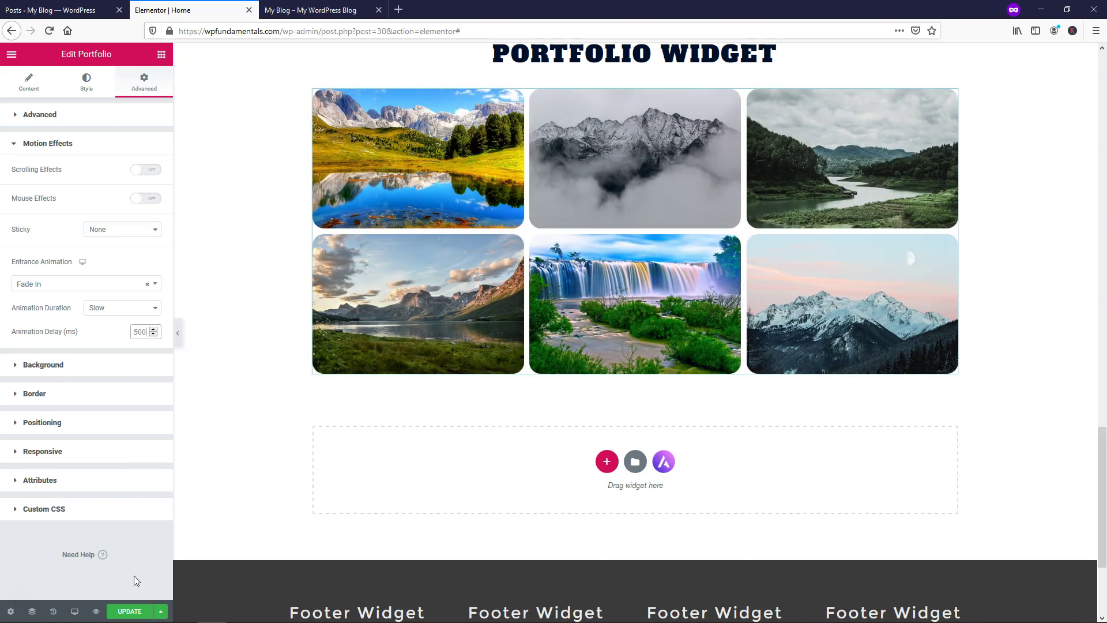
left_click(131, 615)
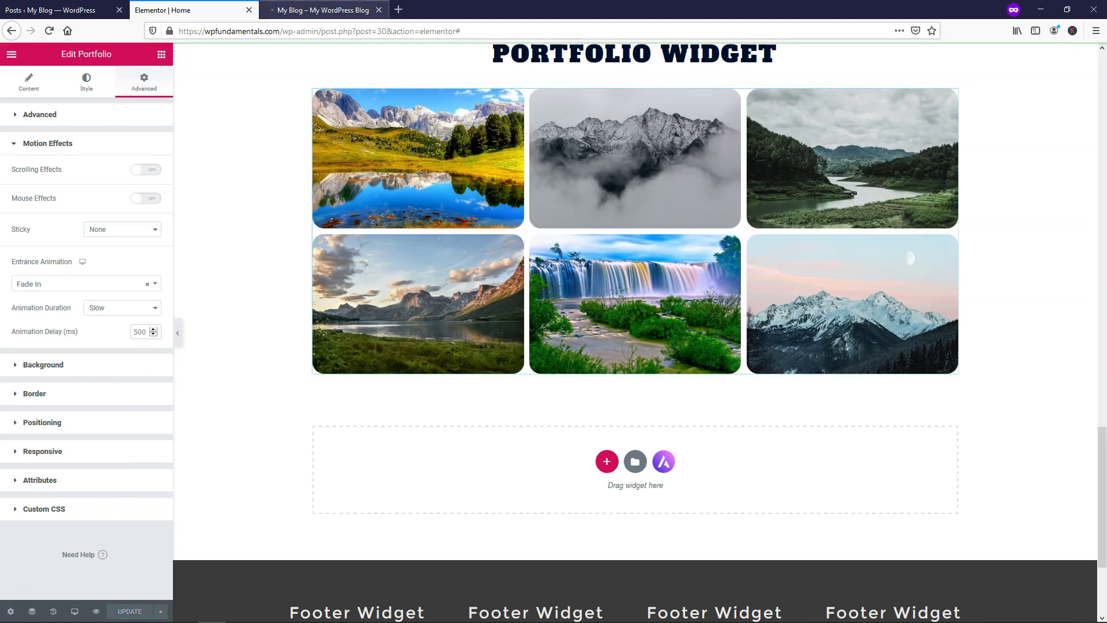
Step: Reload the site preview and scroll down to watch the portfolio grid fade in
left_click(311, 10)
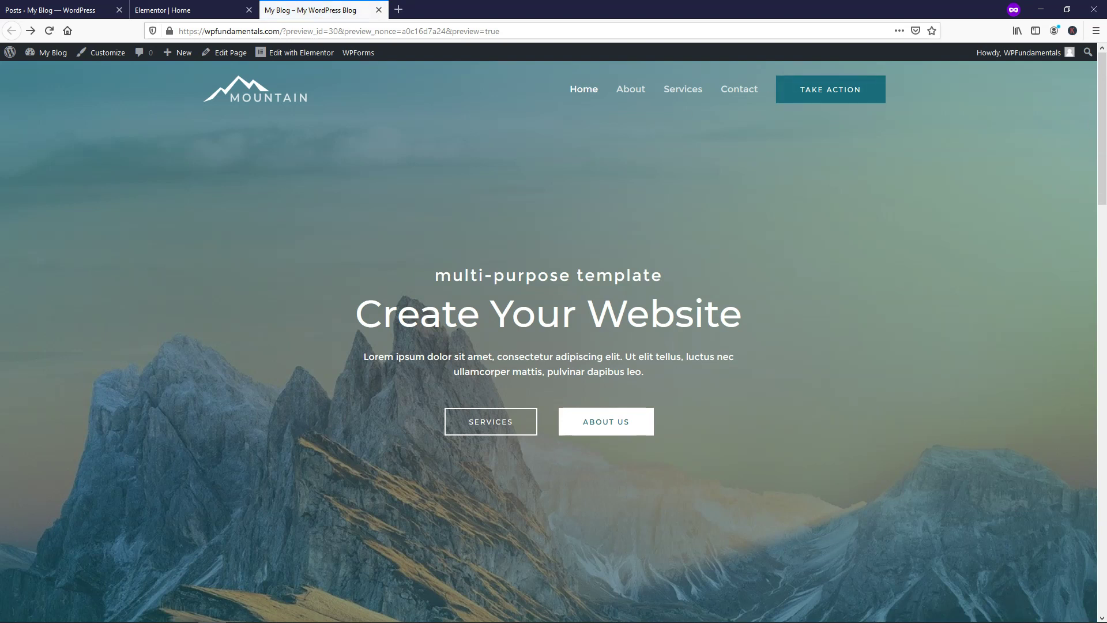
left_click_drag(1103, 97, 1105, 486)
key("Home")
left_click(49, 30)
left_click_drag(1101, 94, 1101, 484)
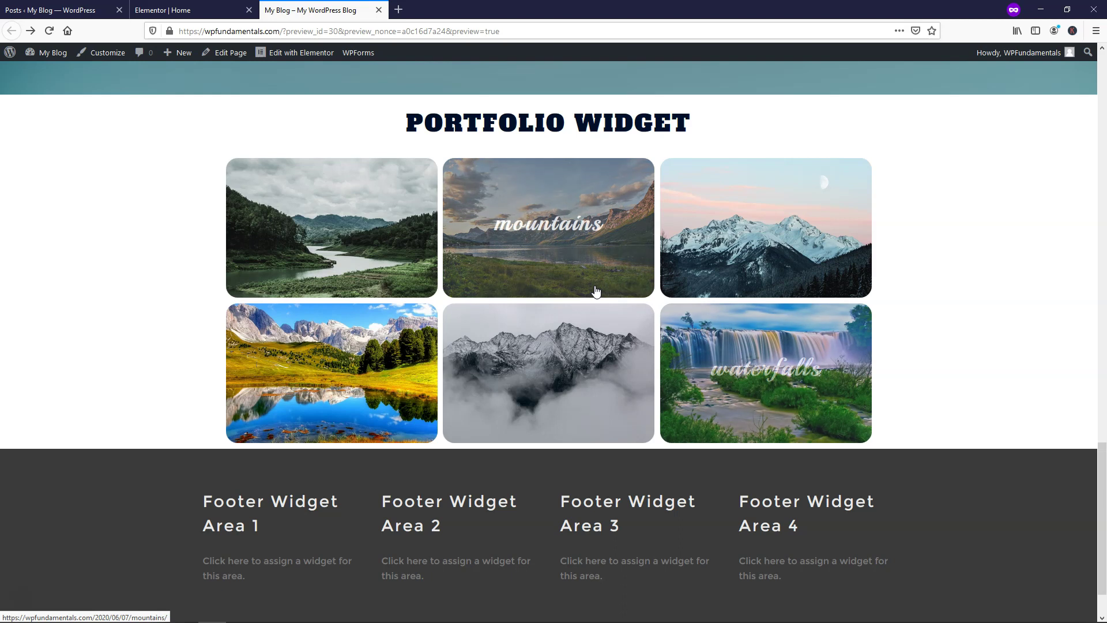
left_click(162, 10)
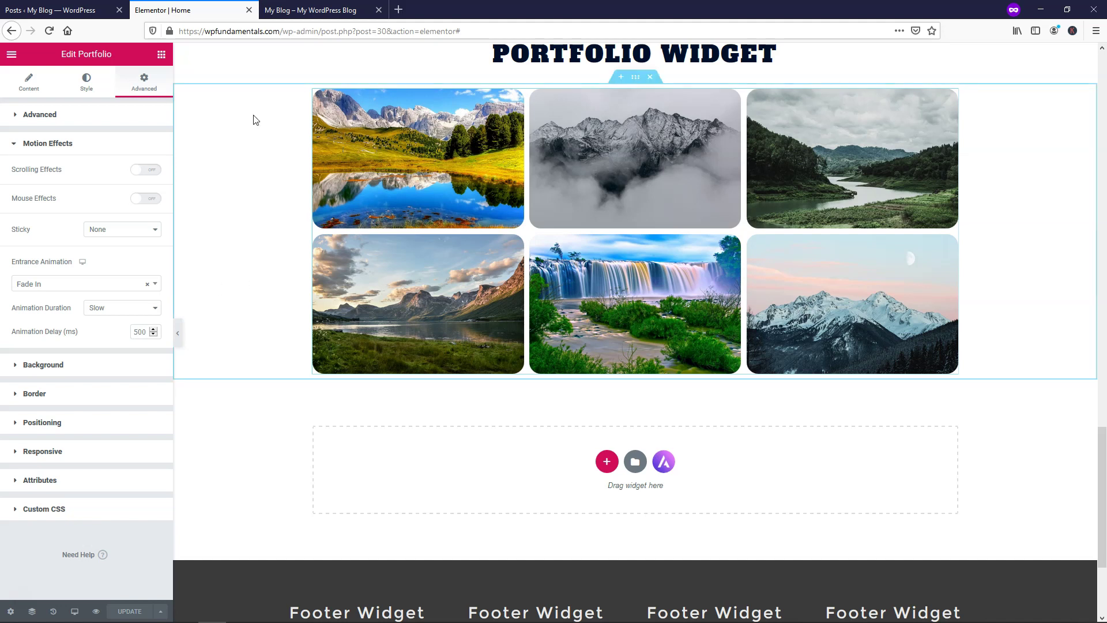
Step: Enter 60 px of linked padding for the portfolio widget and click Update
left_click(311, 10)
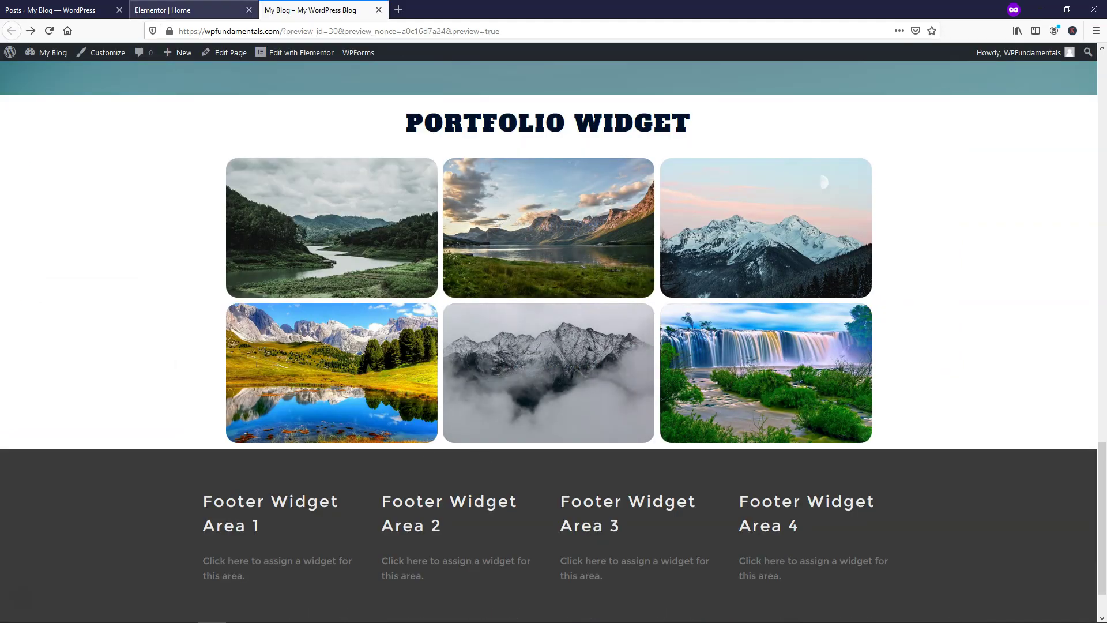
left_click(173, 10)
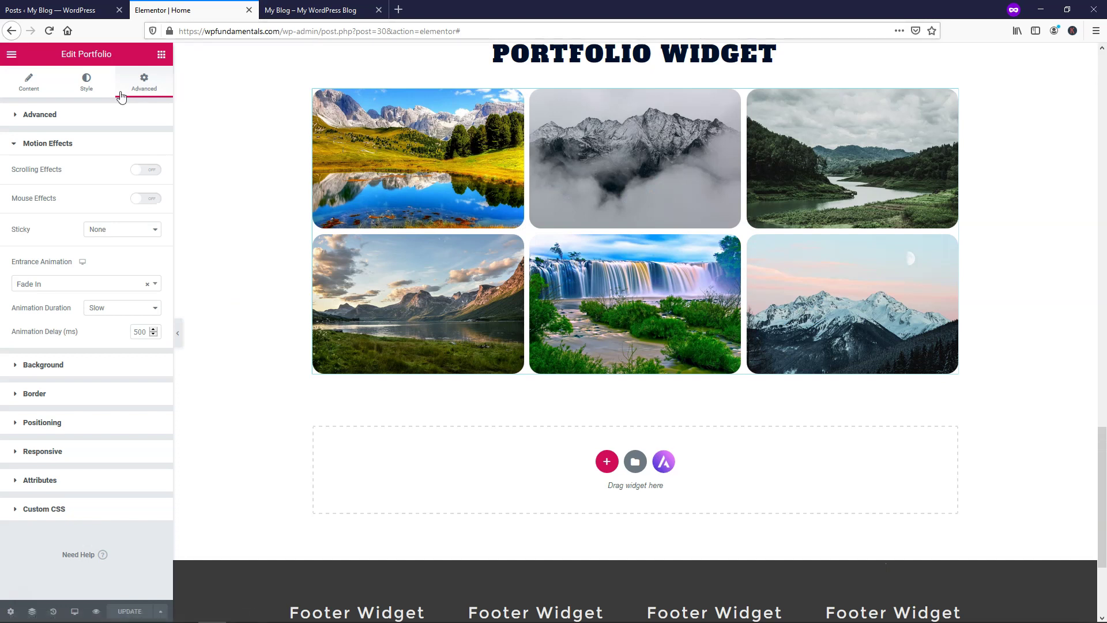
left_click(45, 117)
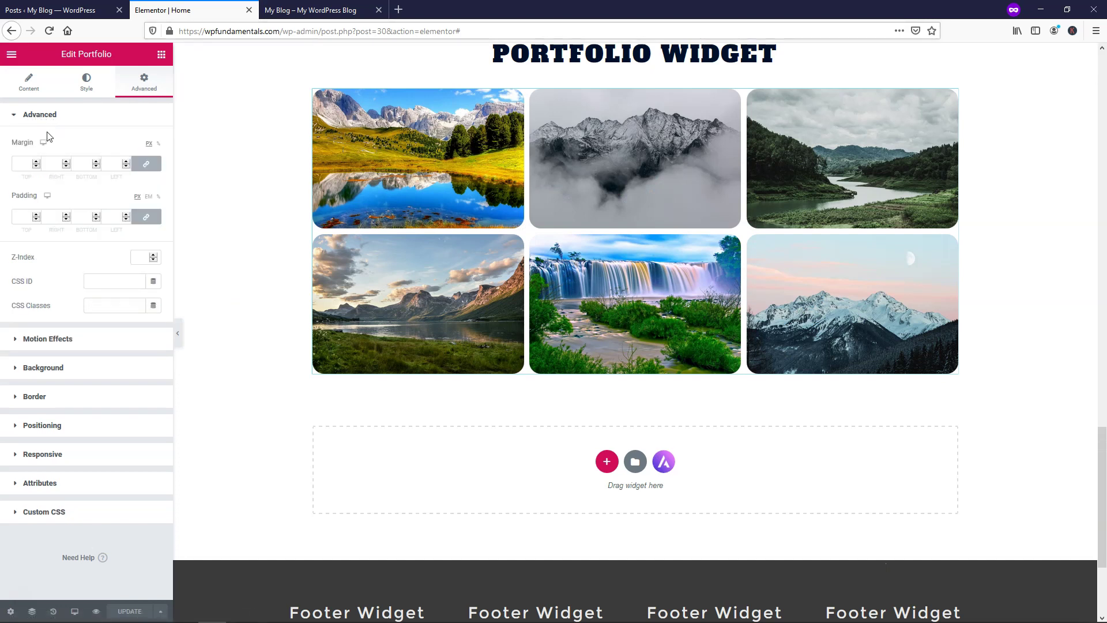
left_click(25, 217)
type("80")
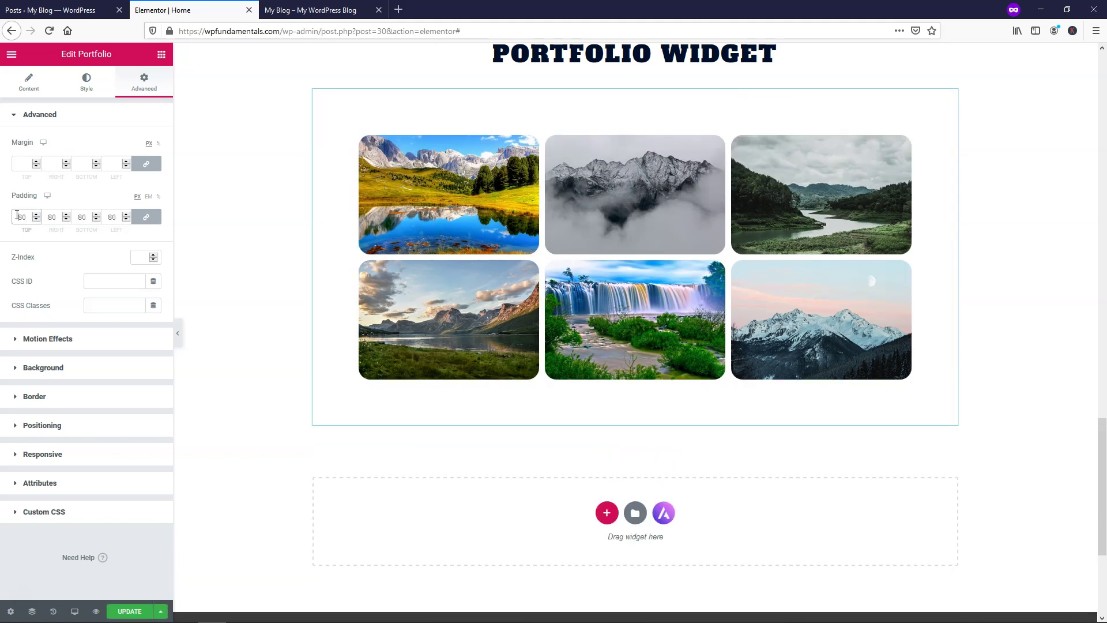
type("6")
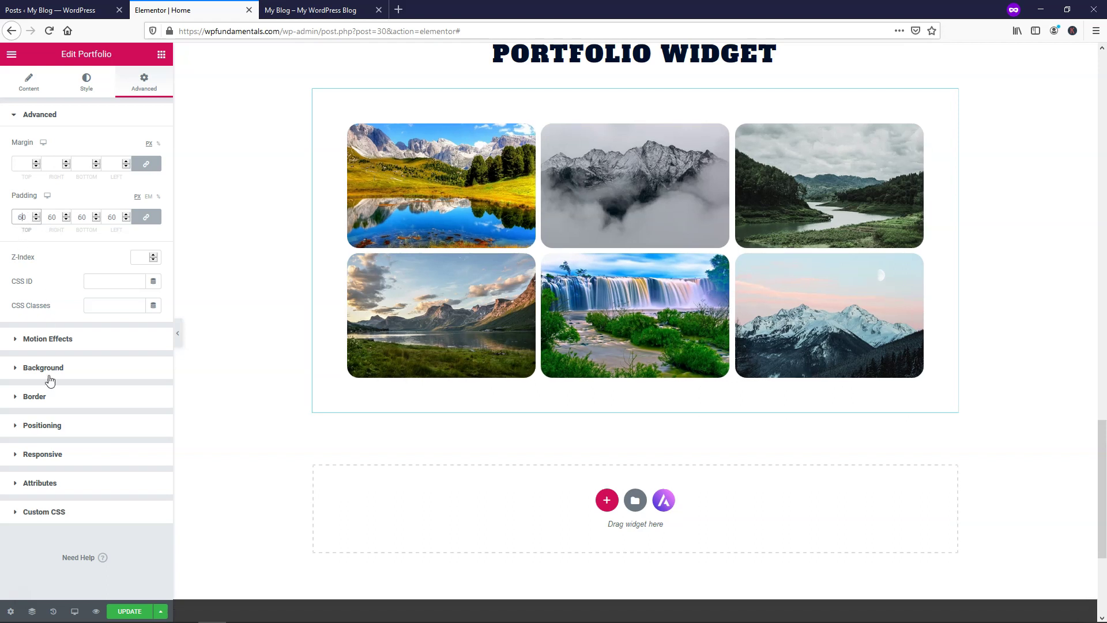
left_click(133, 612)
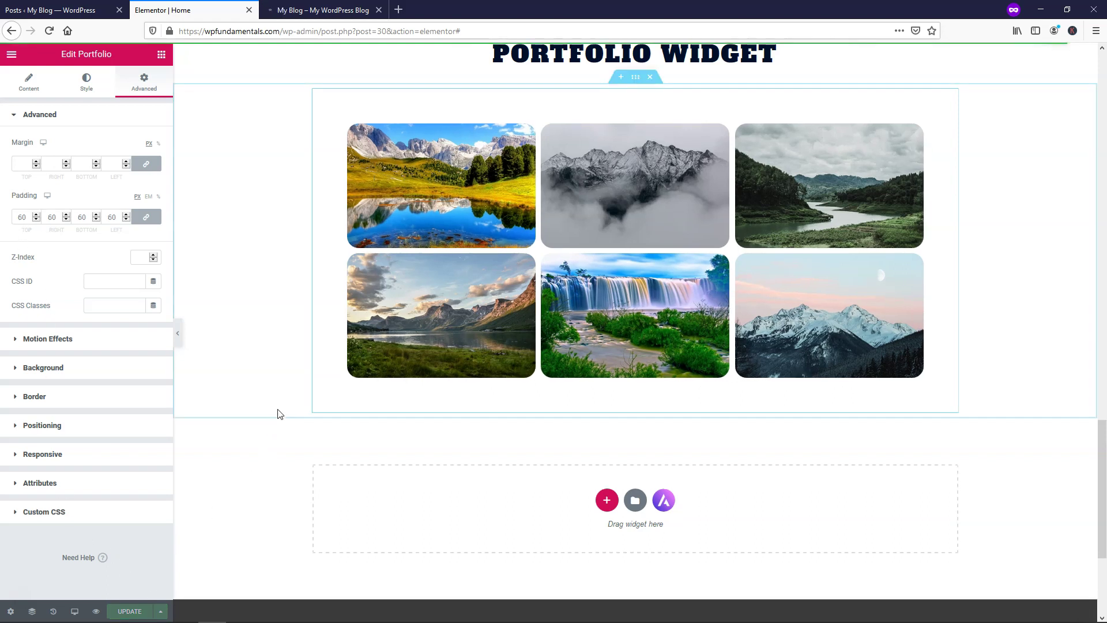
Step: Scroll the refreshed preview to view the padded portfolio grid
key("ctrl+Tab")
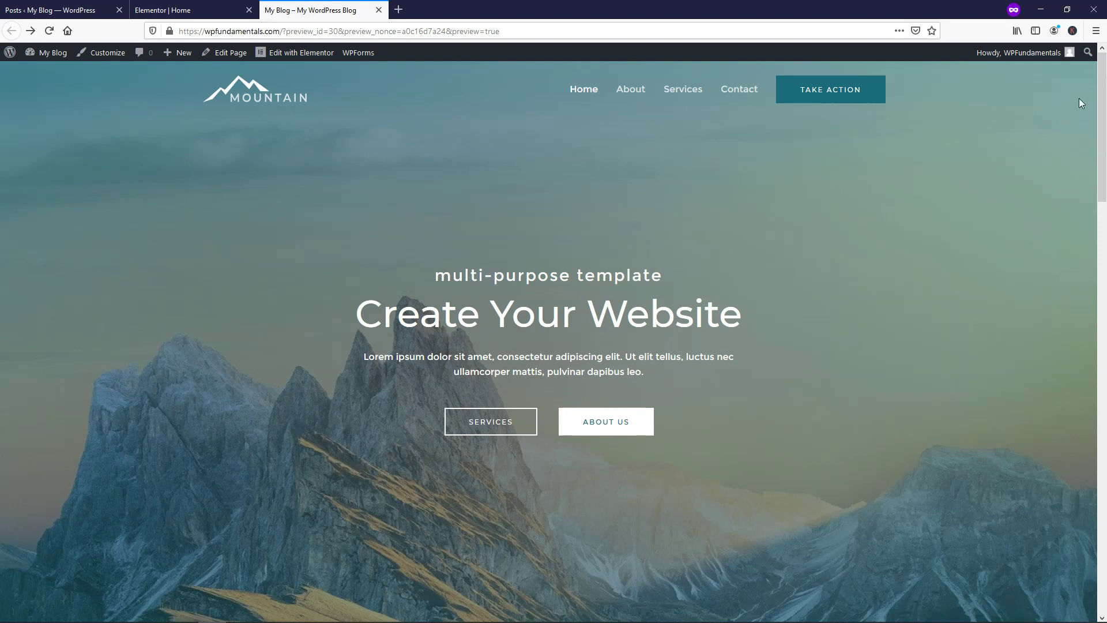
left_click_drag(1102, 101, 1100, 476)
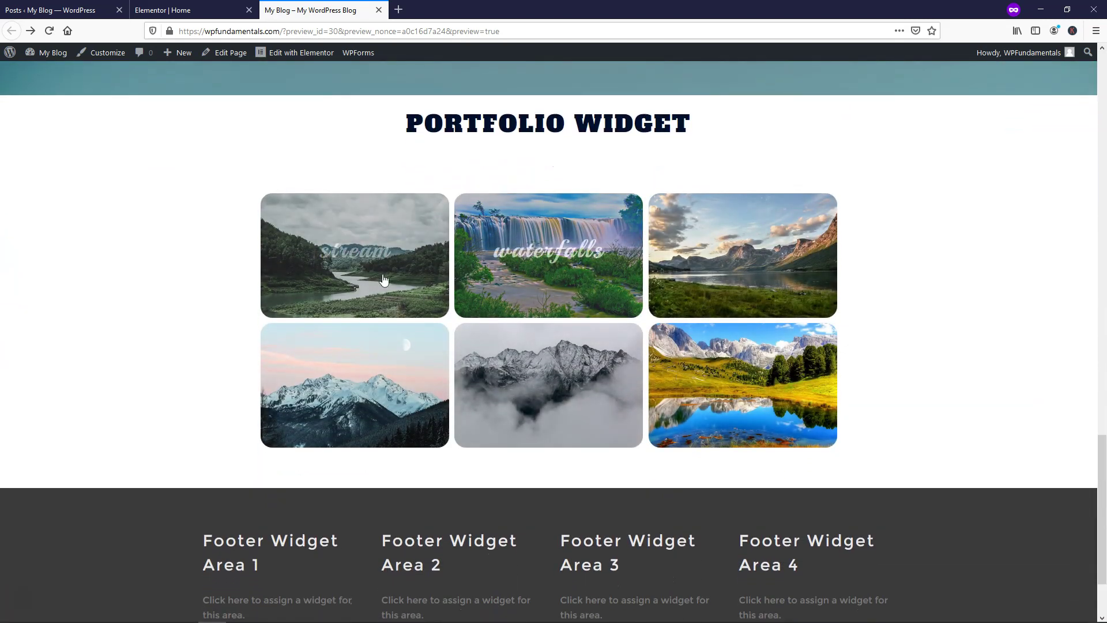